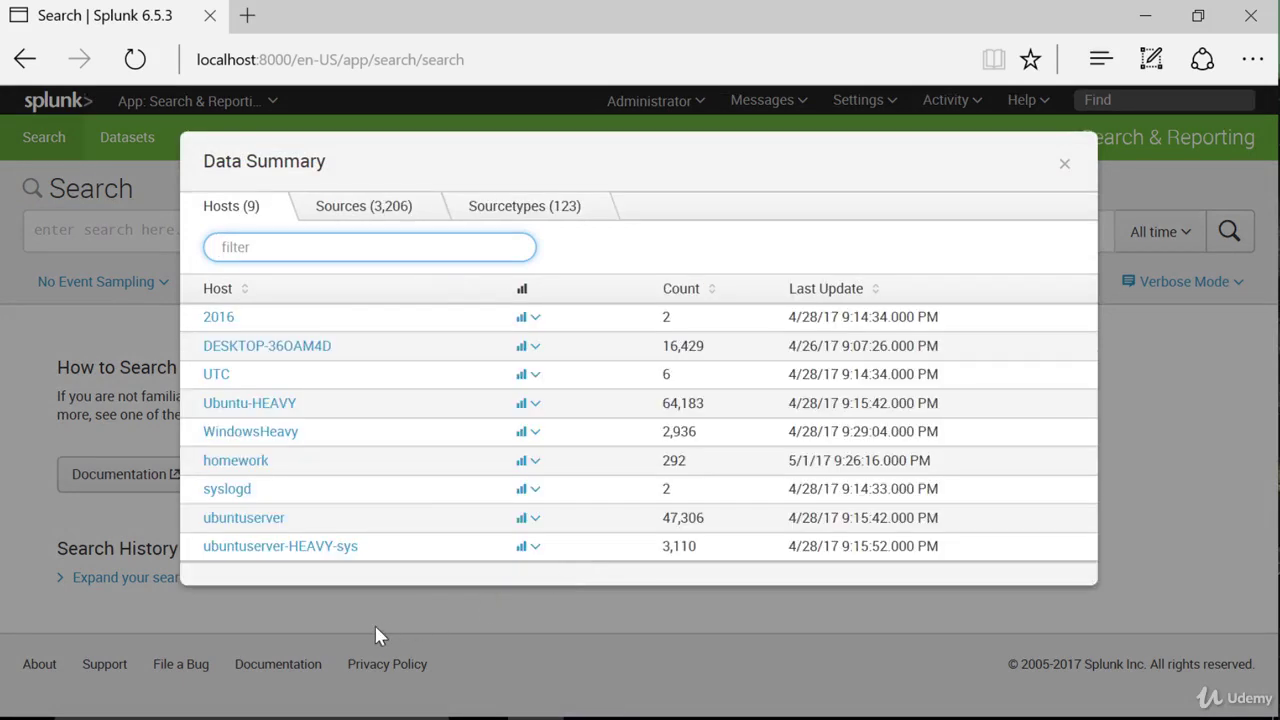
# - Search for all events from the host homework and look over the selected and interesting fields
pyautogui.click(250, 462)
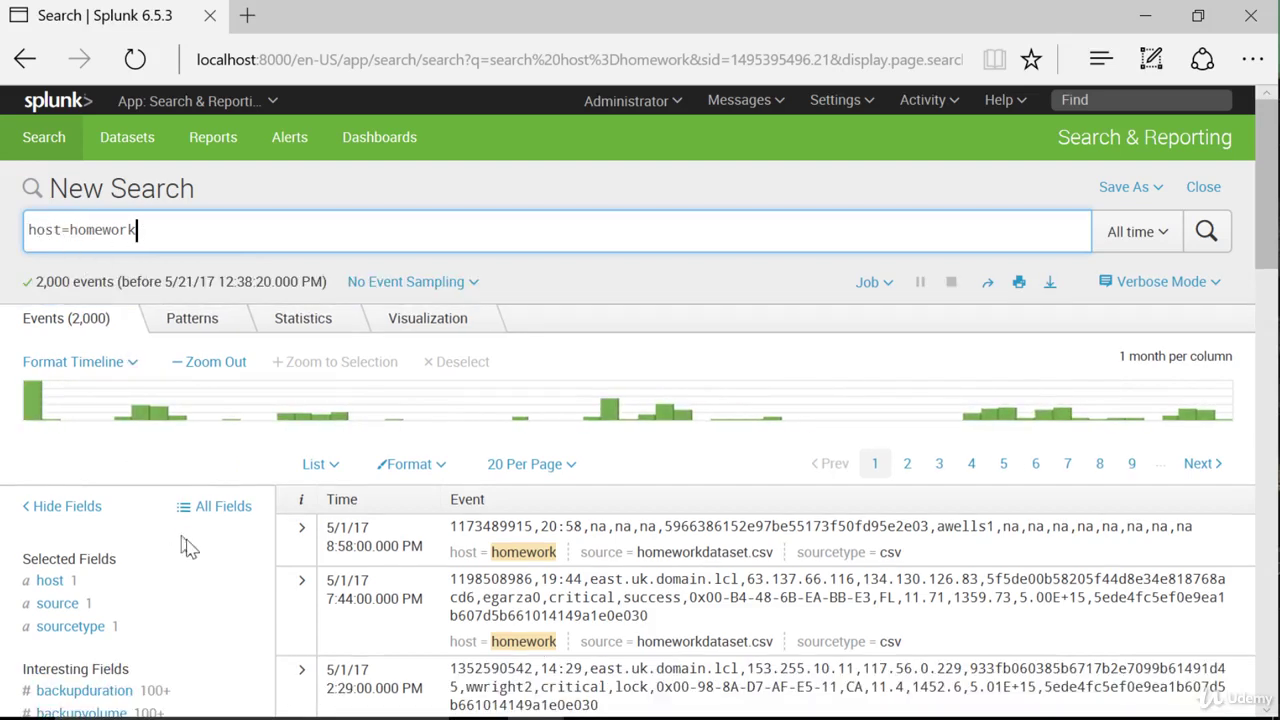
pyautogui.scroll(-3, 229, 560)
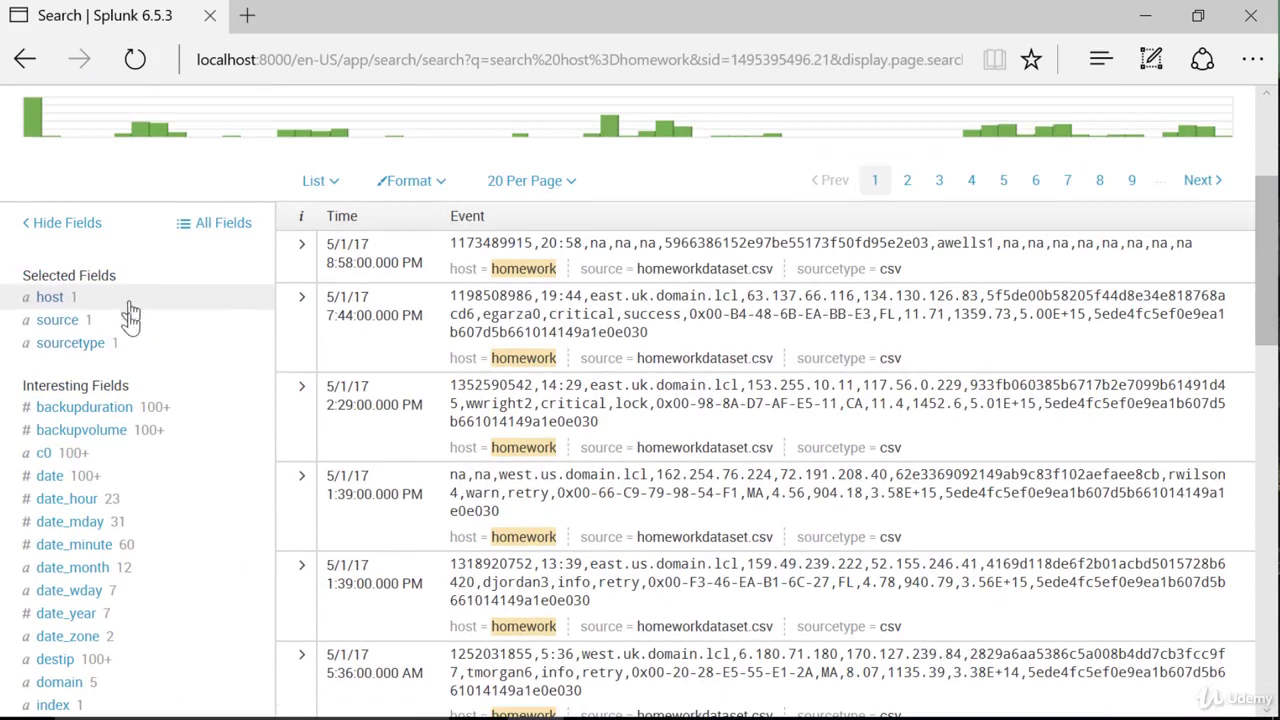
pyautogui.scroll(3, 223, 366)
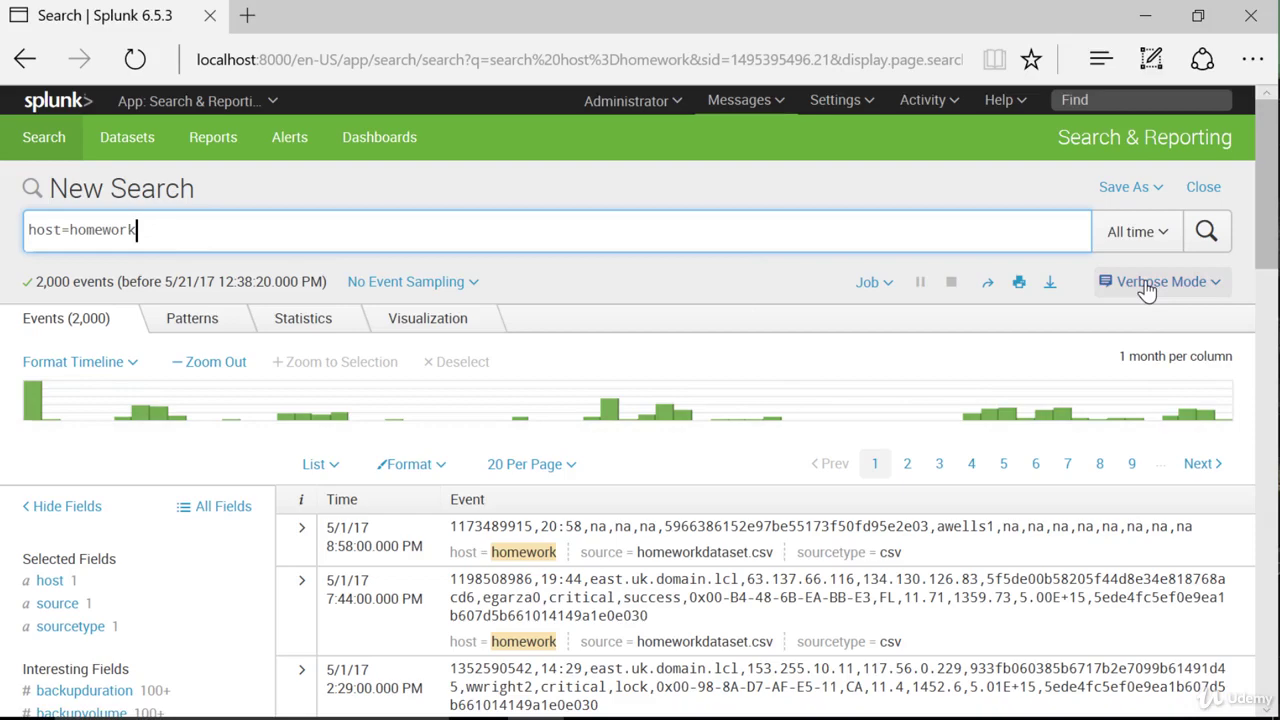
# - Look through the full list of available fields, including the one hidden from the interesting fields, and close the list
pyautogui.scroll(-4, 237, 591)
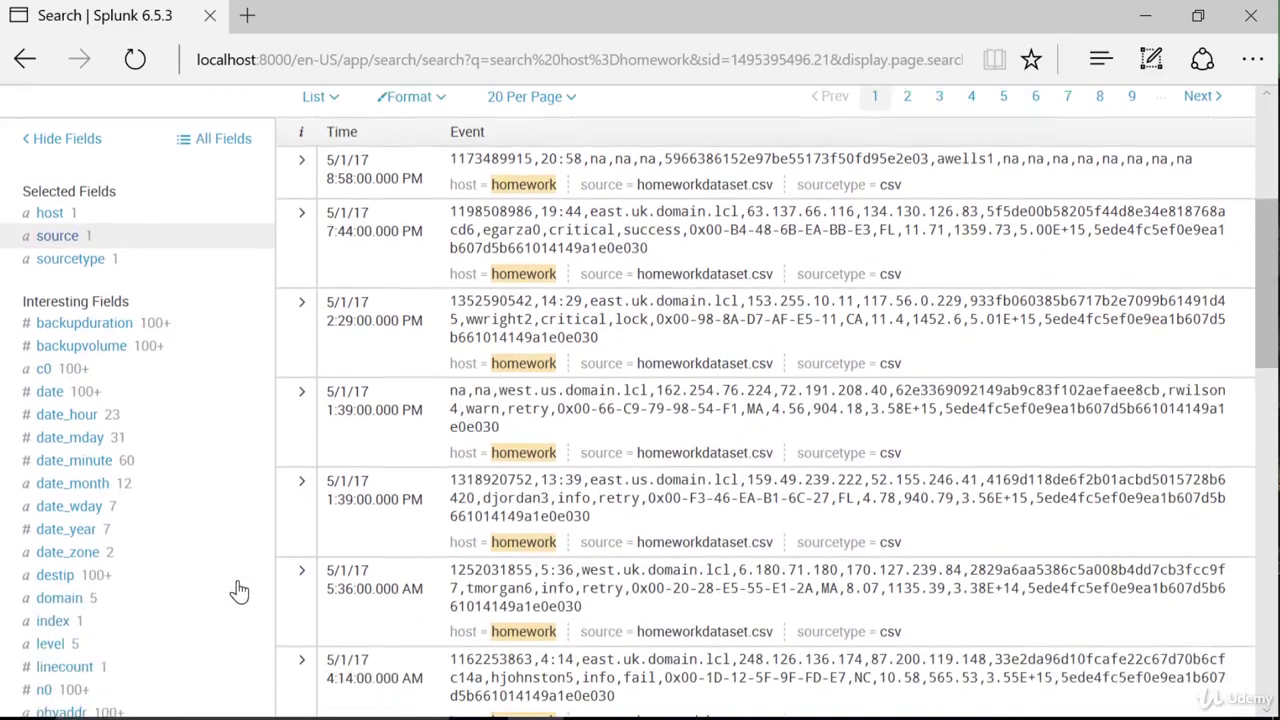
pyautogui.scroll(-5, 178, 388)
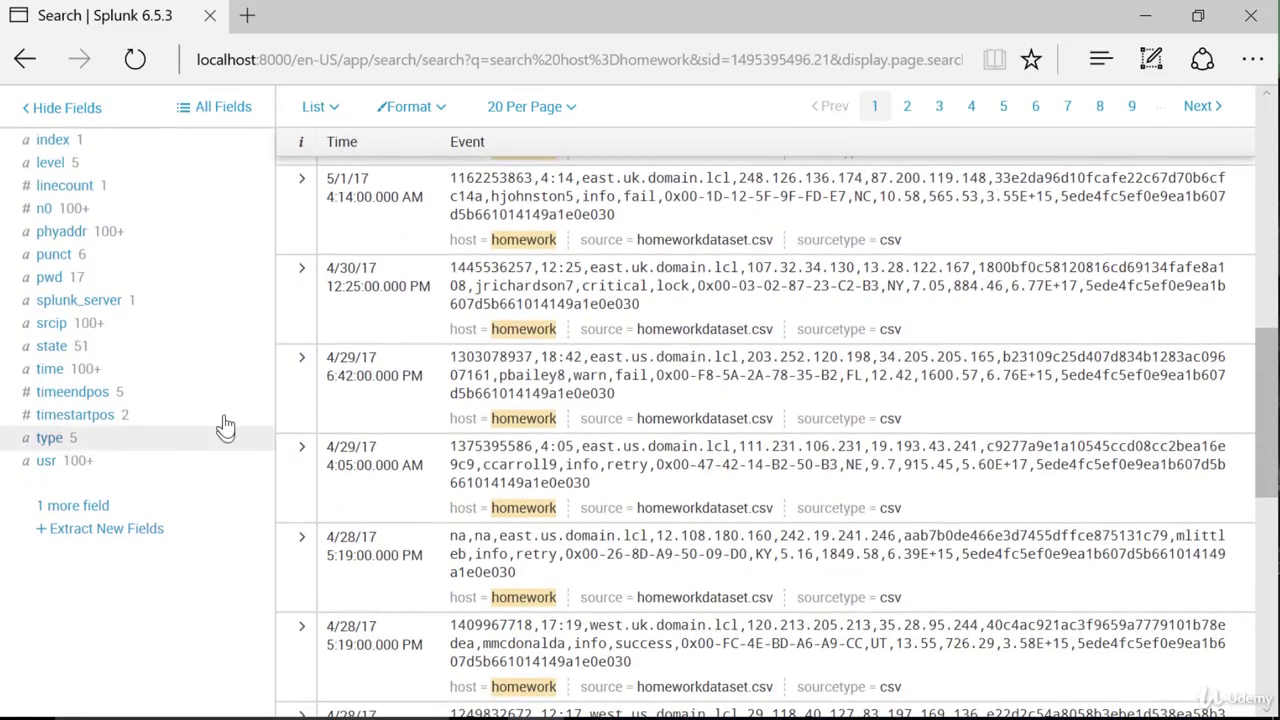
pyautogui.click(55, 507)
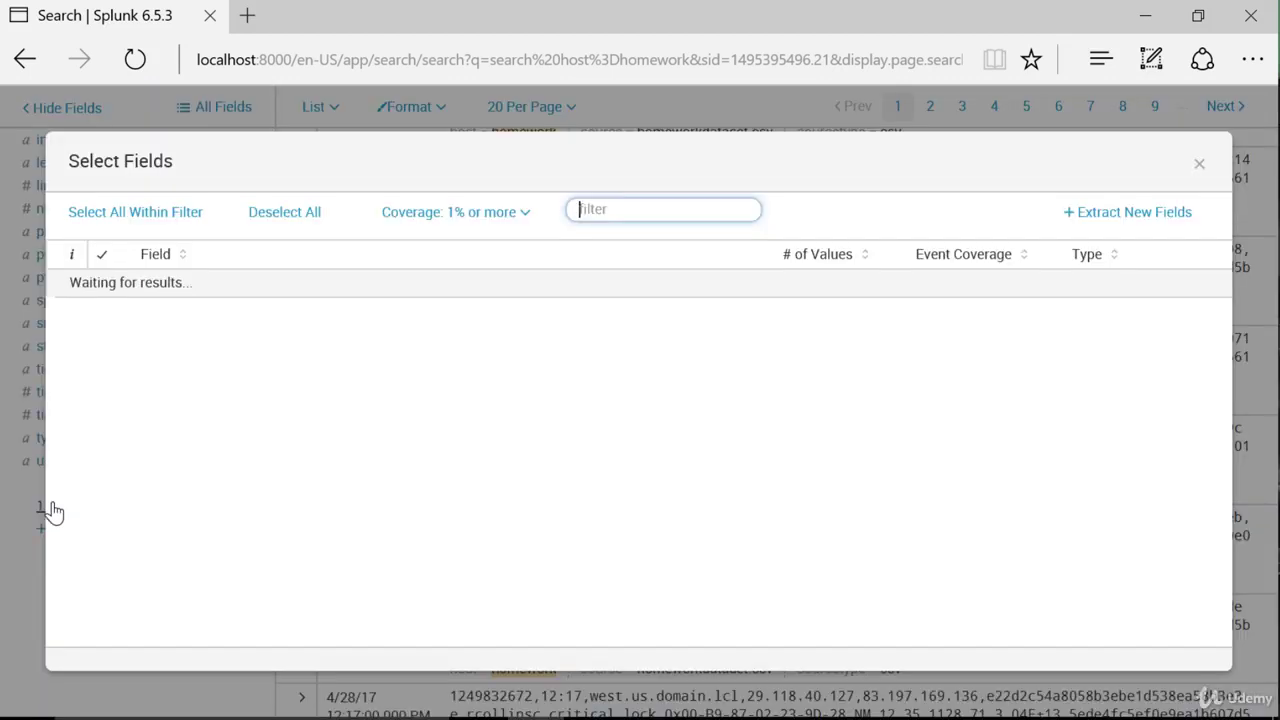
pyautogui.scroll(-5, 298, 535)
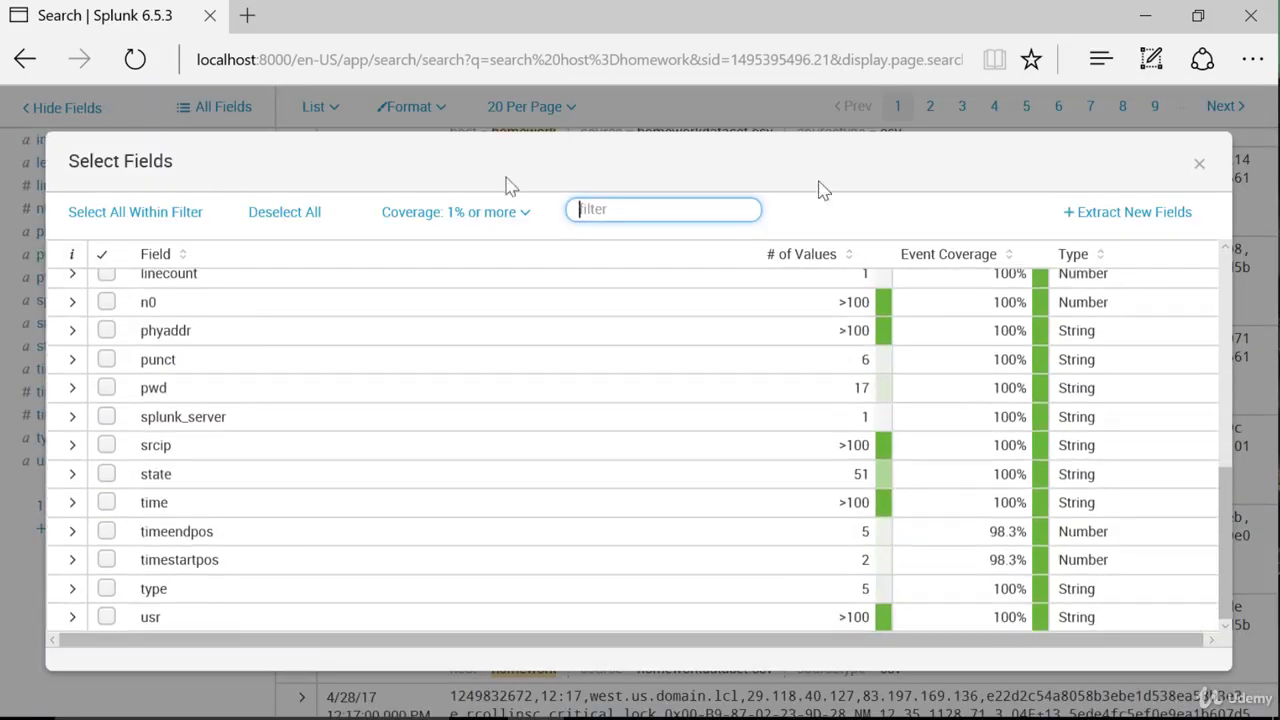
pyautogui.click(1203, 172)
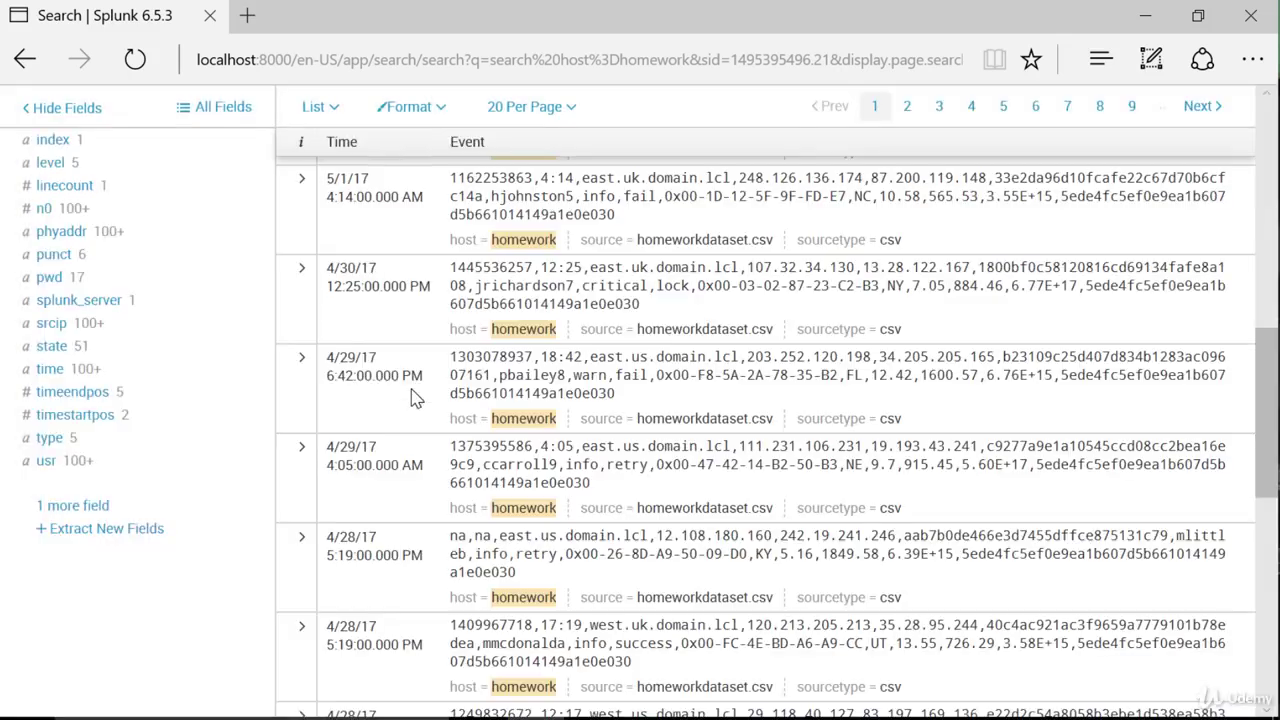
# - Start extracting new fields from the host=homework search results
pyautogui.scroll(5, 232, 467)
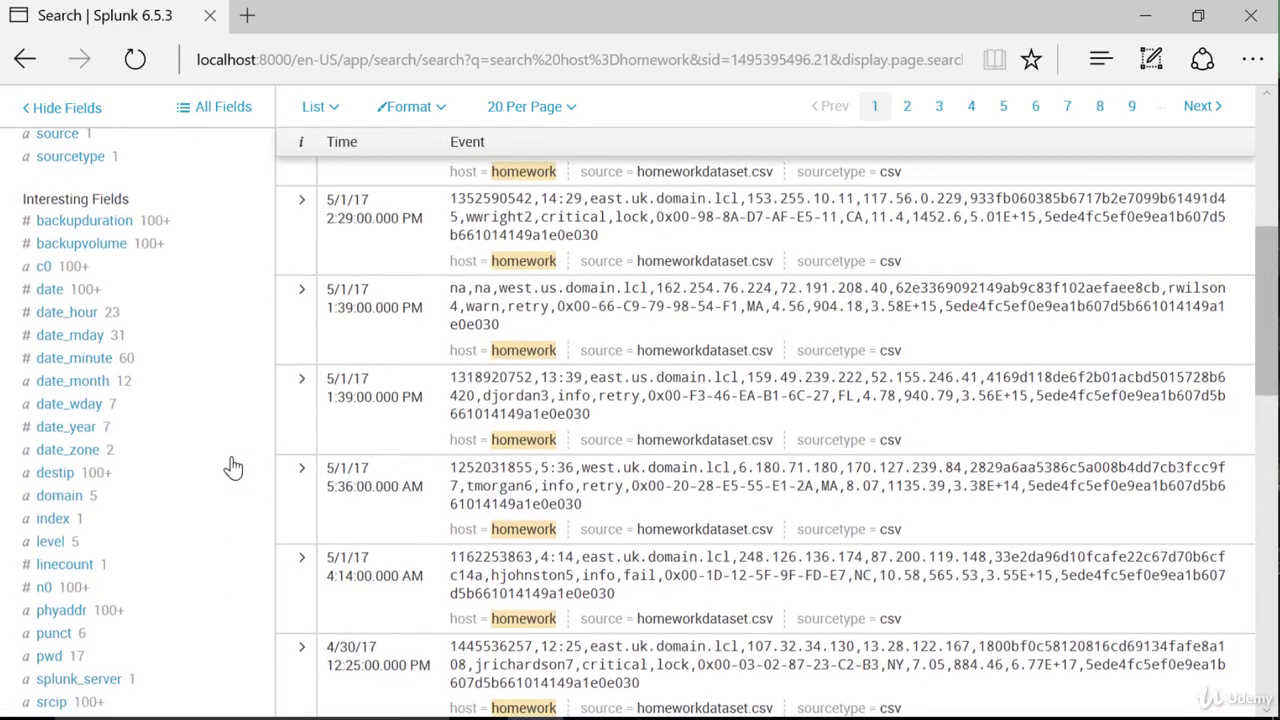
pyautogui.scroll(3, 232, 467)
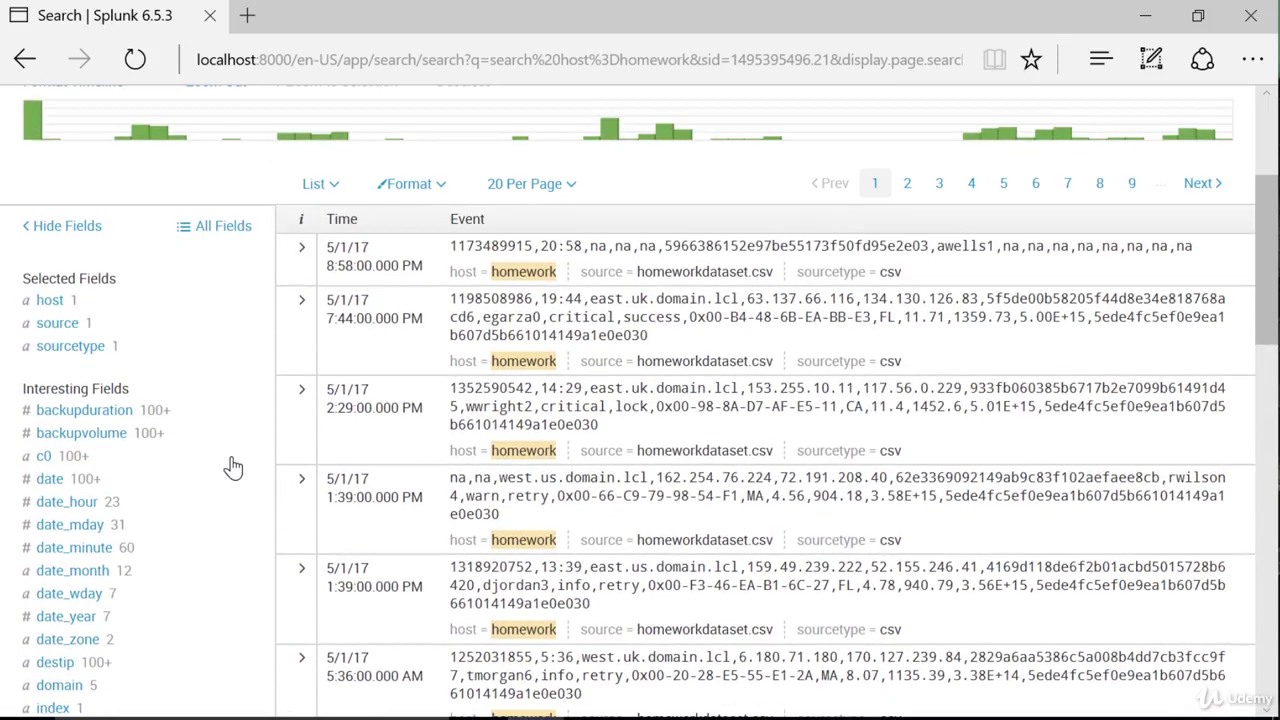
pyautogui.scroll(-5, 232, 467)
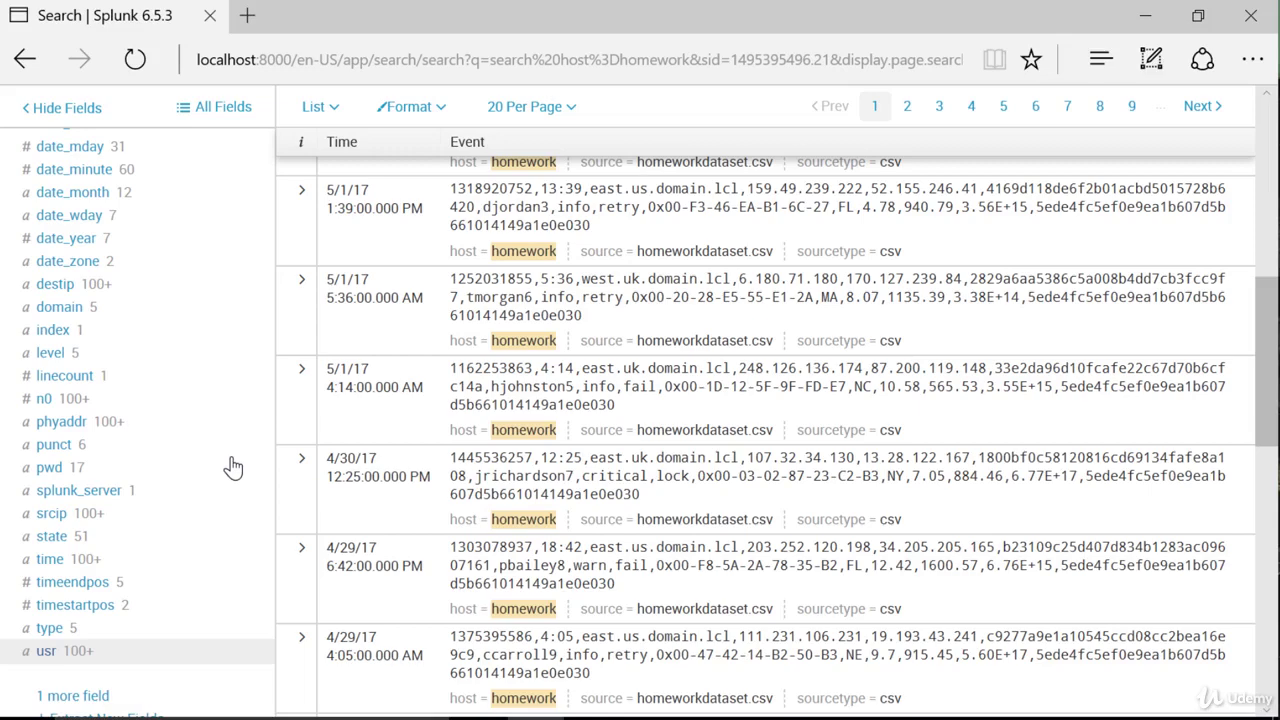
pyautogui.scroll(2, 232, 467)
pyautogui.scroll(5, 232, 467)
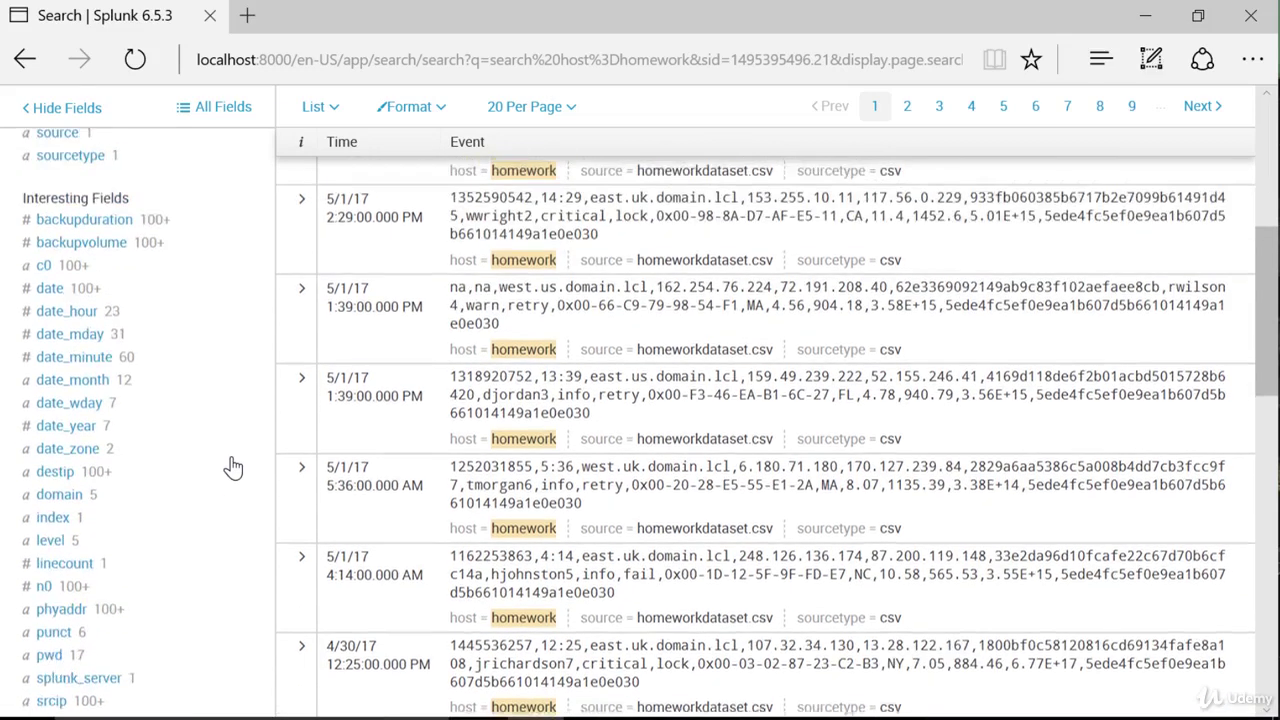
pyautogui.scroll(-8, 150, 505)
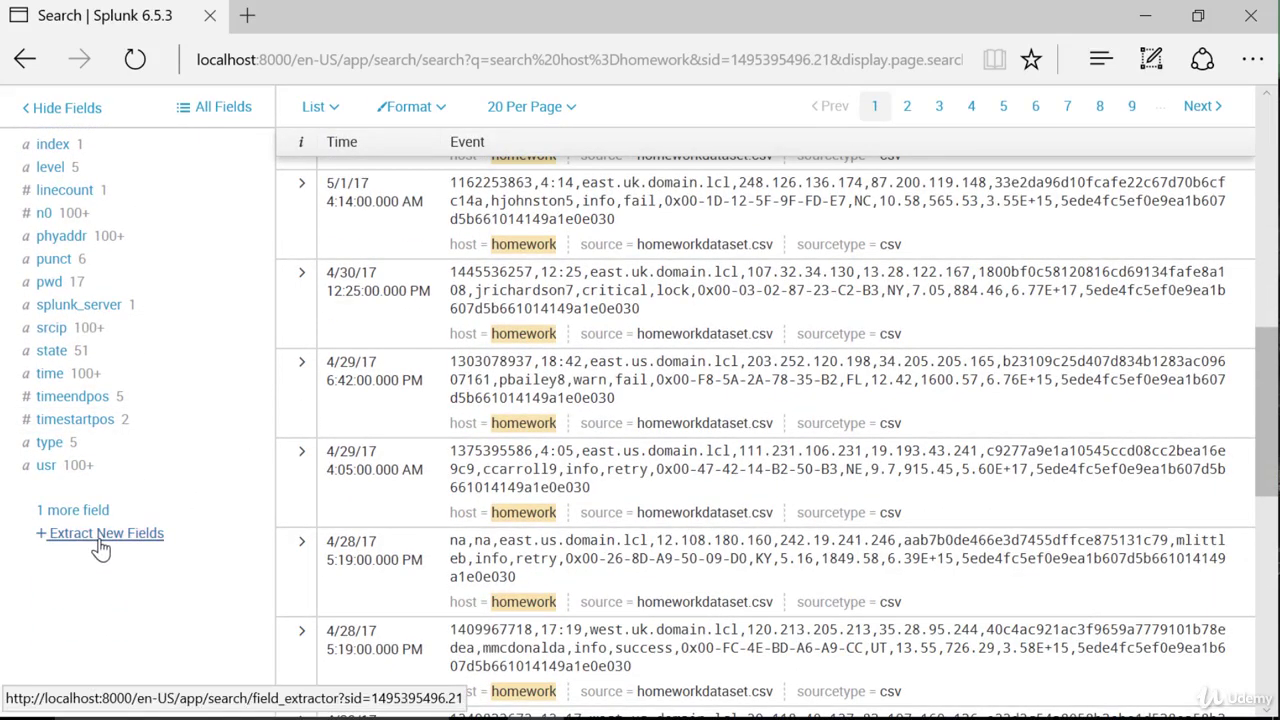
pyautogui.click(101, 549)
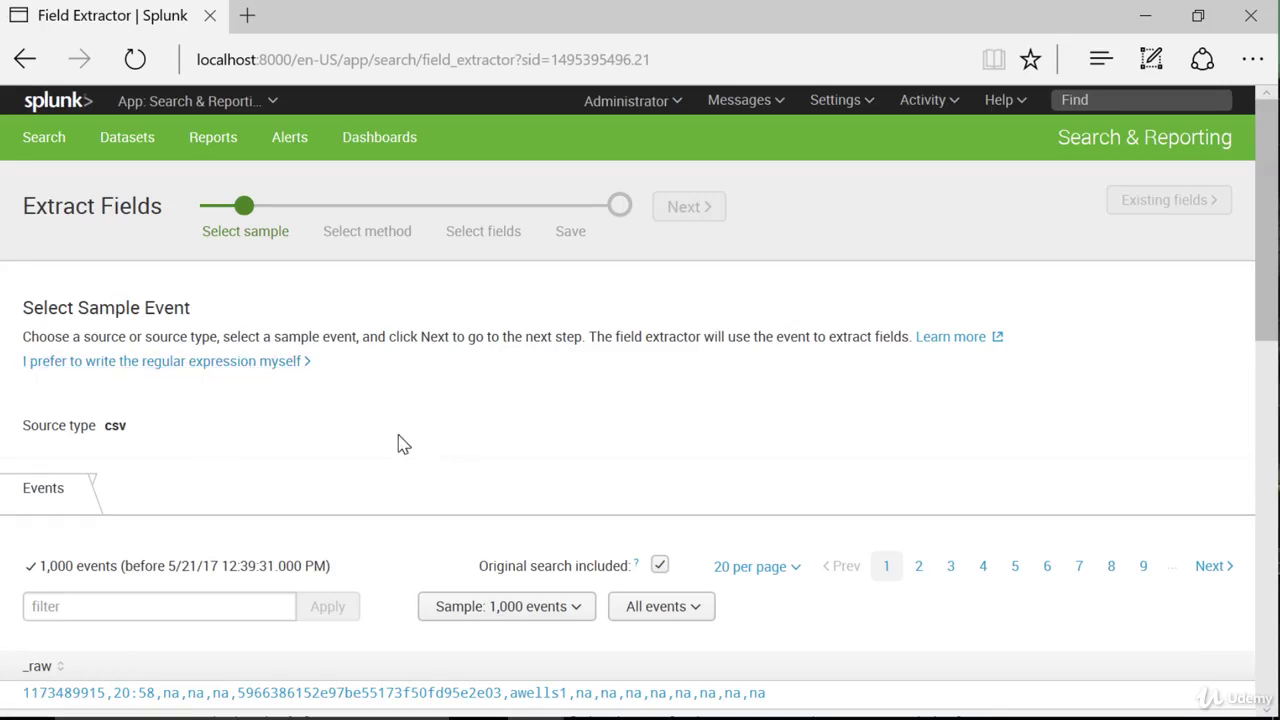
# - Select the 13:39 east.us.domain.lcl event as the sample for the extraction and proceed to the method selection
pyautogui.scroll(-3, 397, 444)
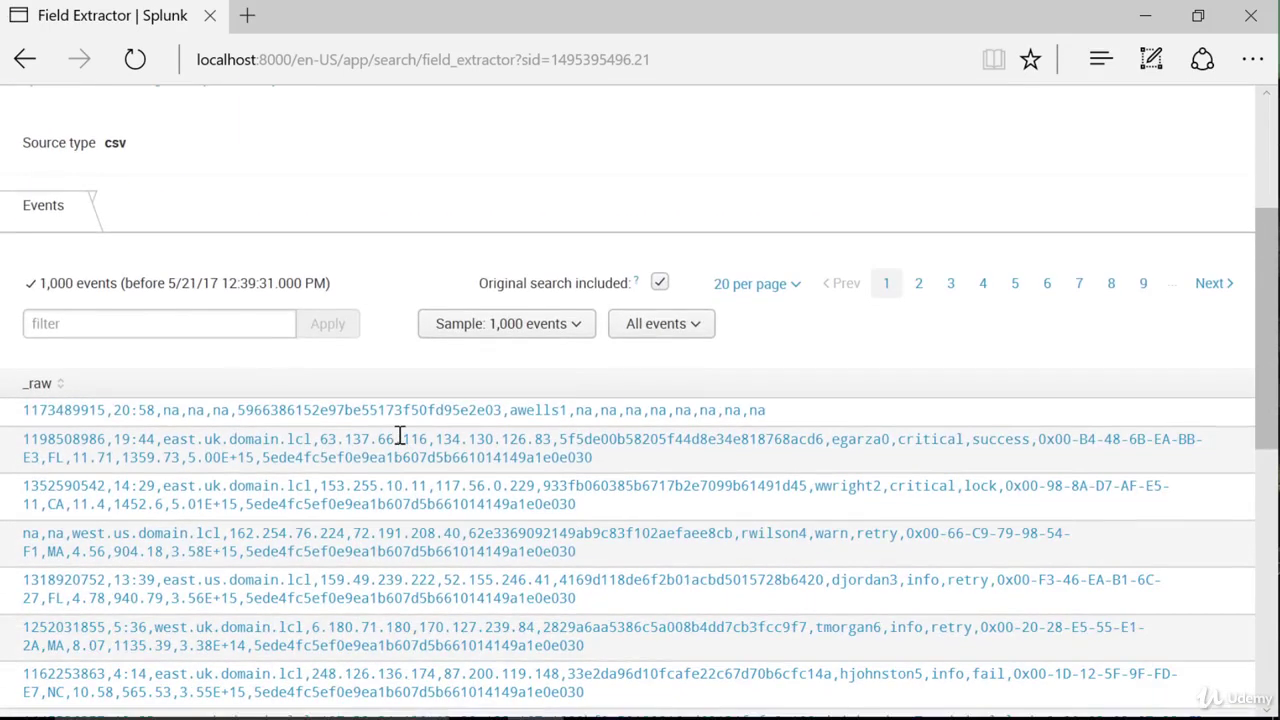
pyautogui.scroll(3, 397, 440)
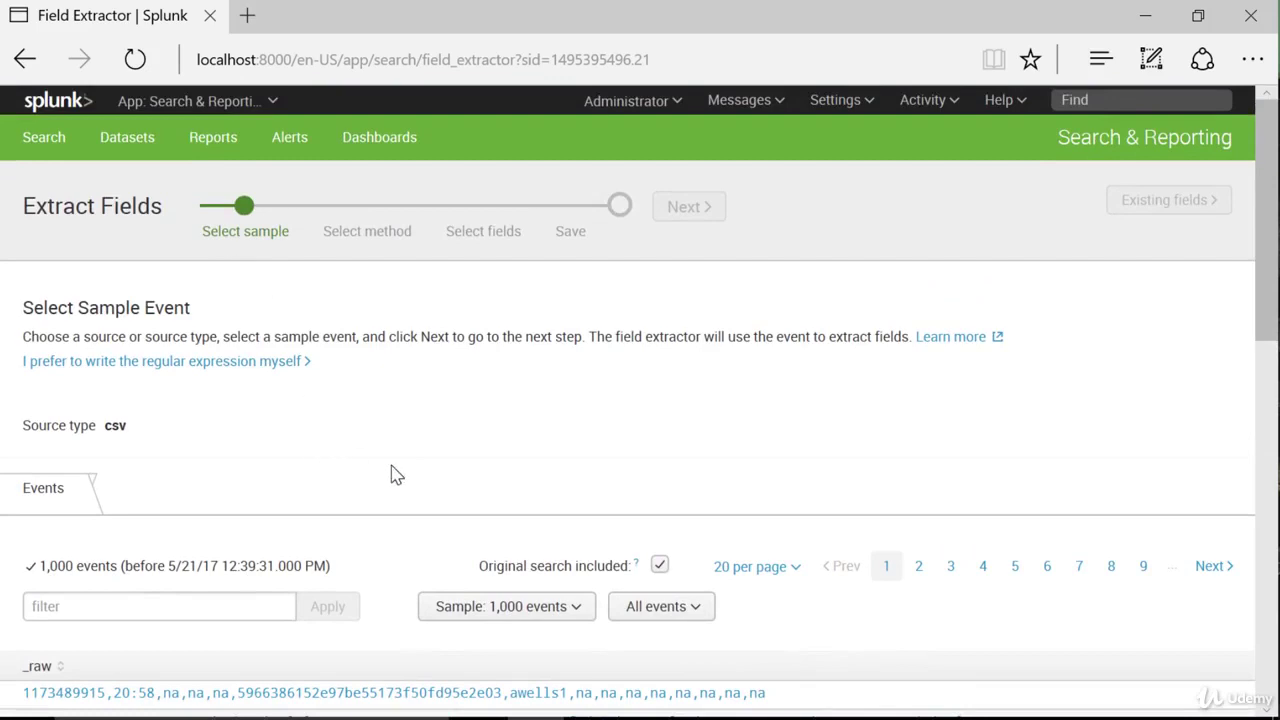
pyautogui.scroll(-2, 395, 475)
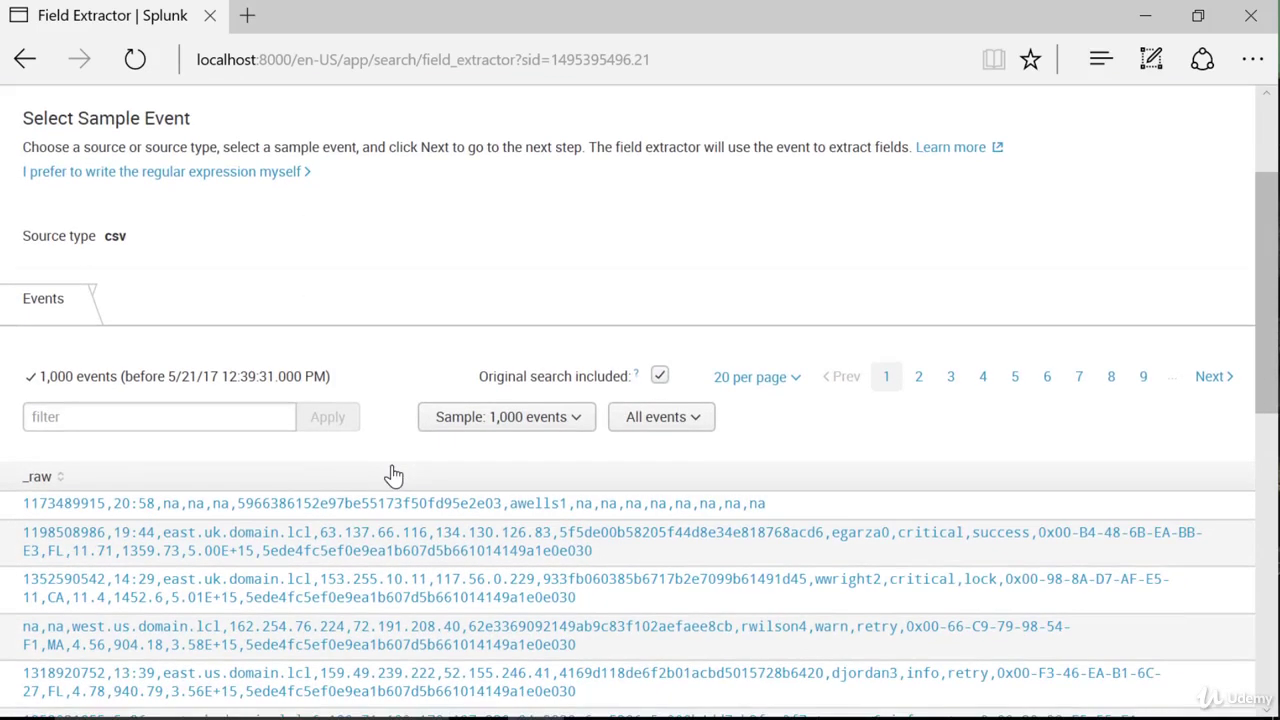
pyautogui.scroll(-2, 393, 475)
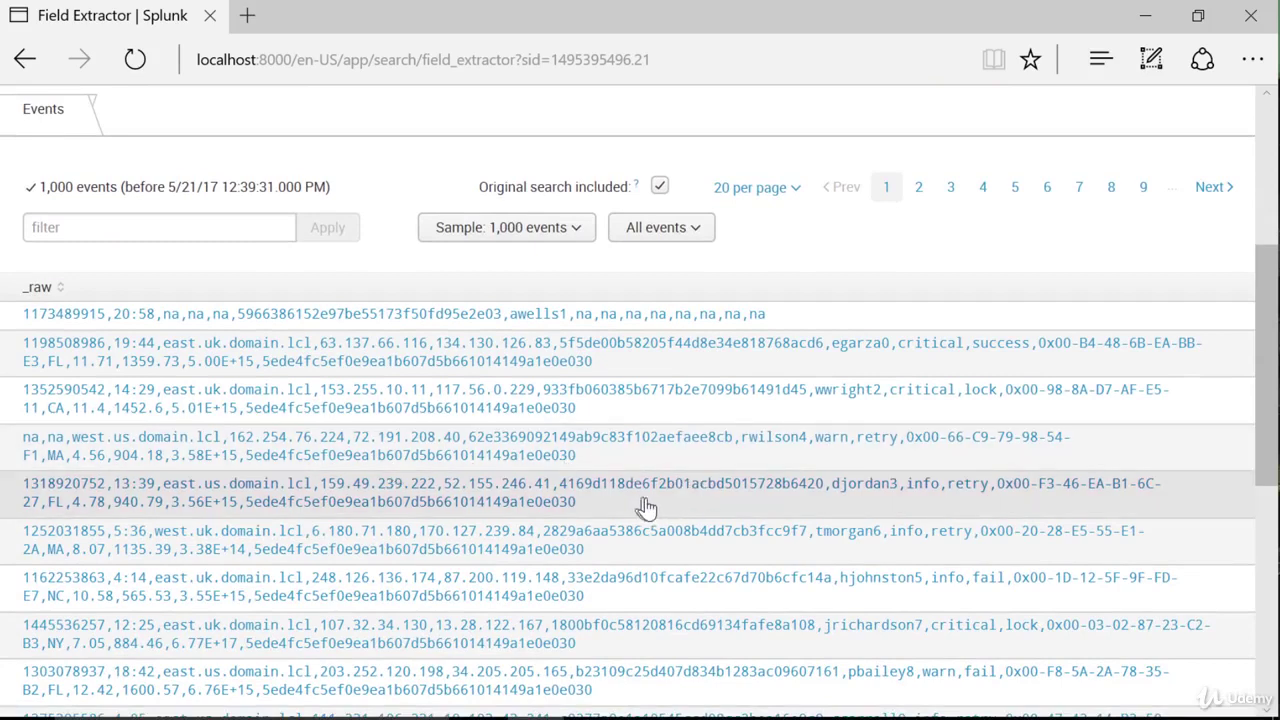
pyautogui.click(647, 508)
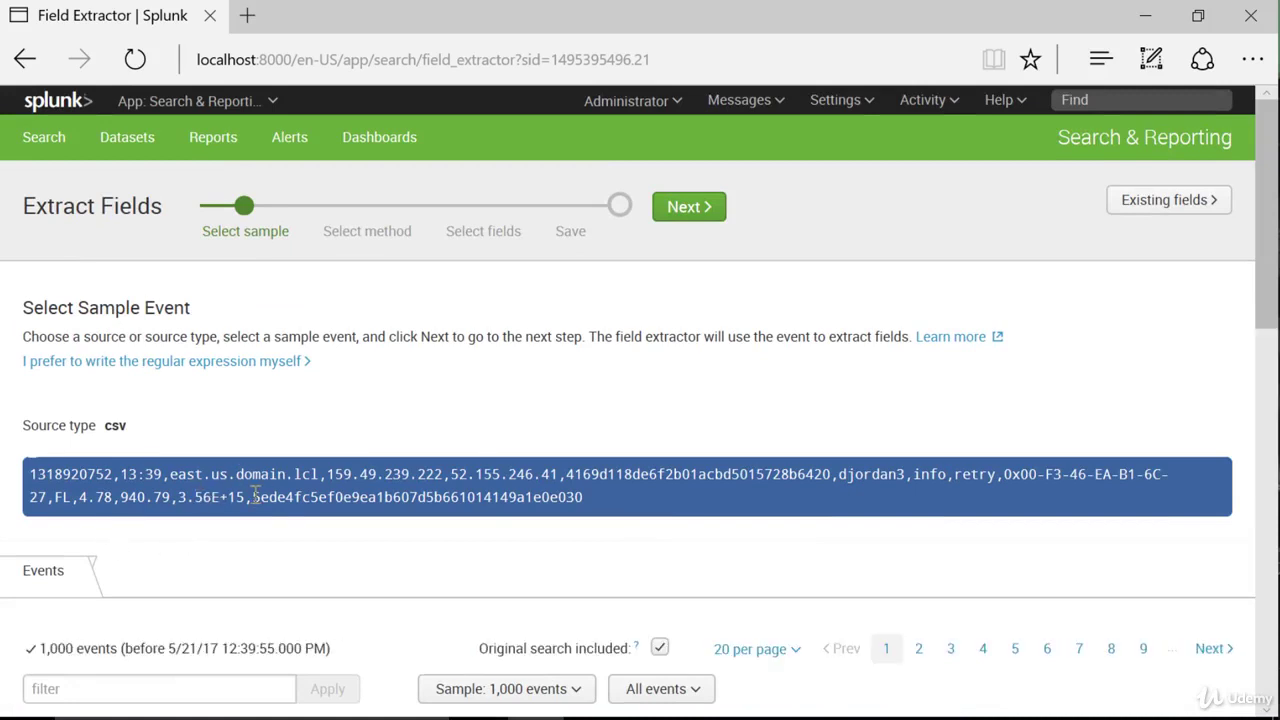
pyautogui.scroll(-2, 352, 527)
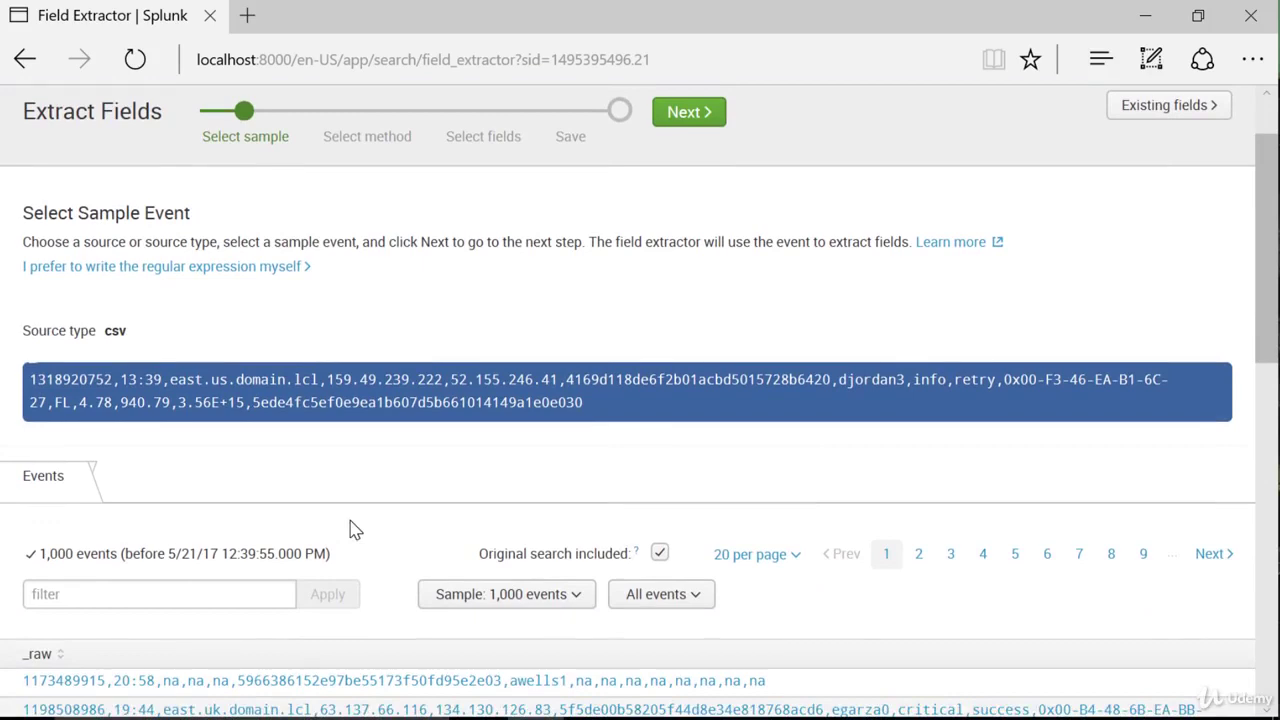
pyautogui.scroll(2, 352, 527)
pyautogui.click(683, 207)
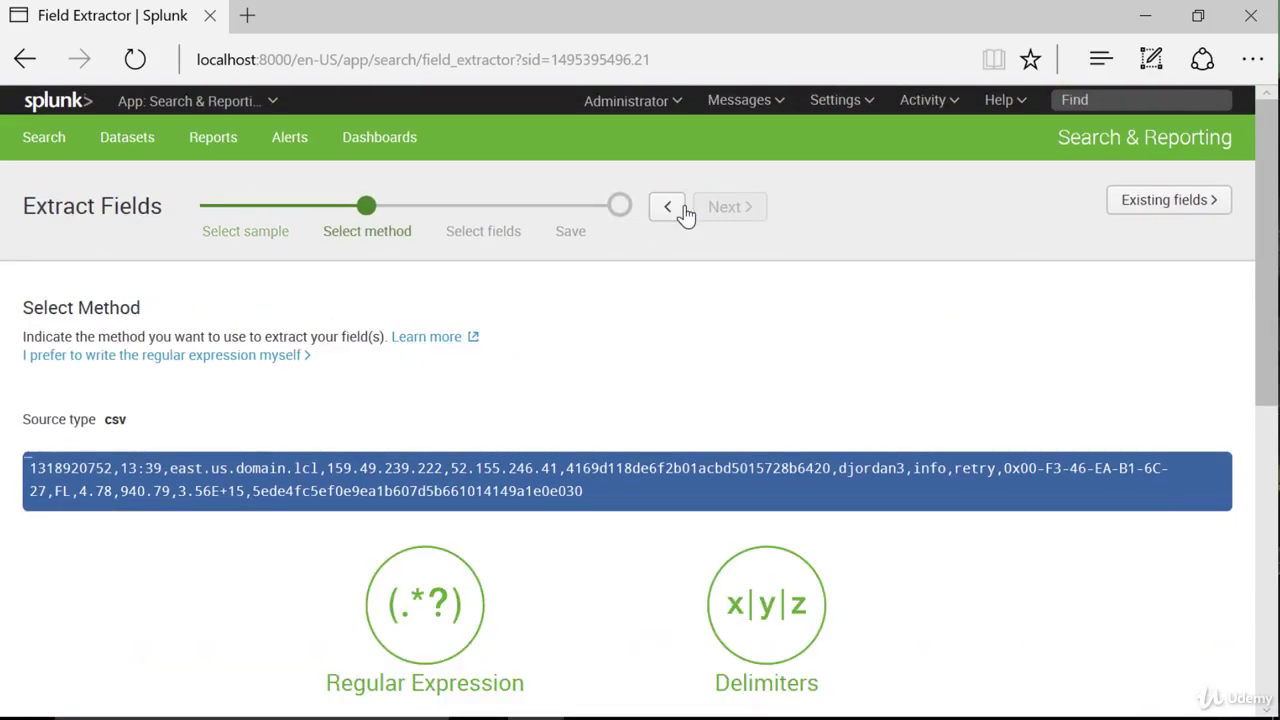
# - Choose Regular Expression as the extraction method and proceed to the field selection
pyautogui.scroll(-2, 177, 463)
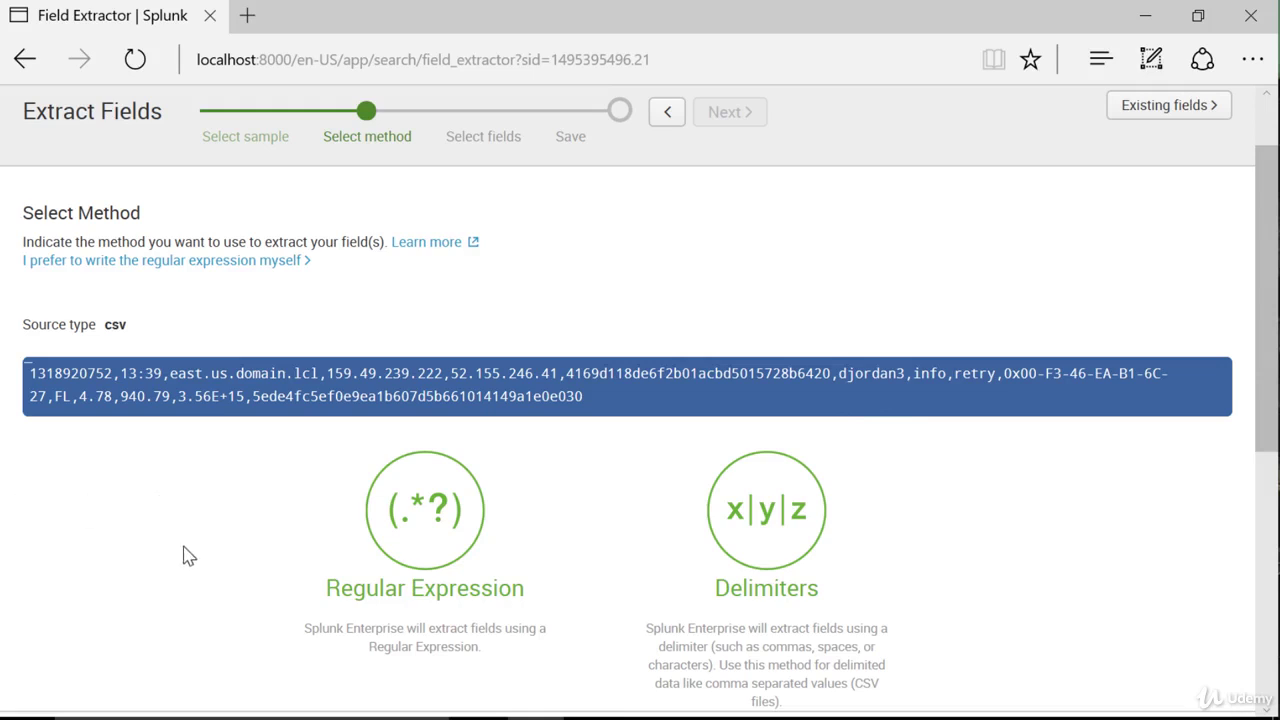
pyautogui.click(432, 515)
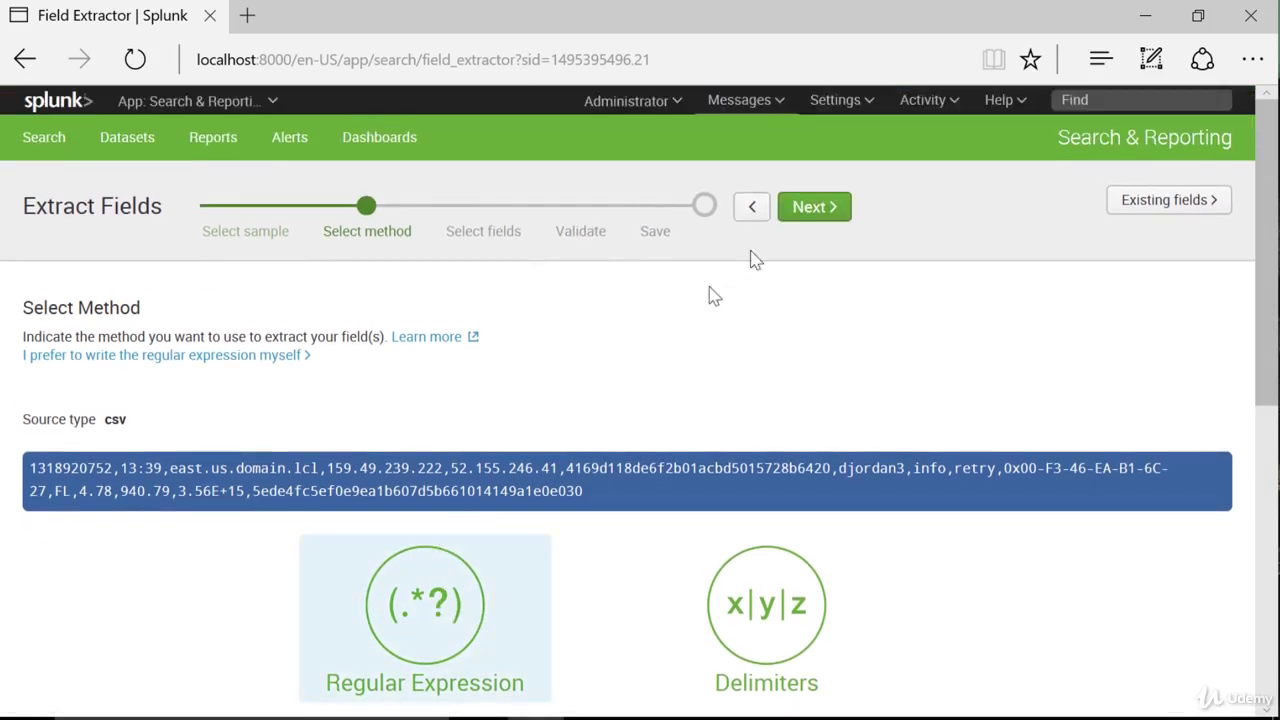
pyautogui.click(805, 210)
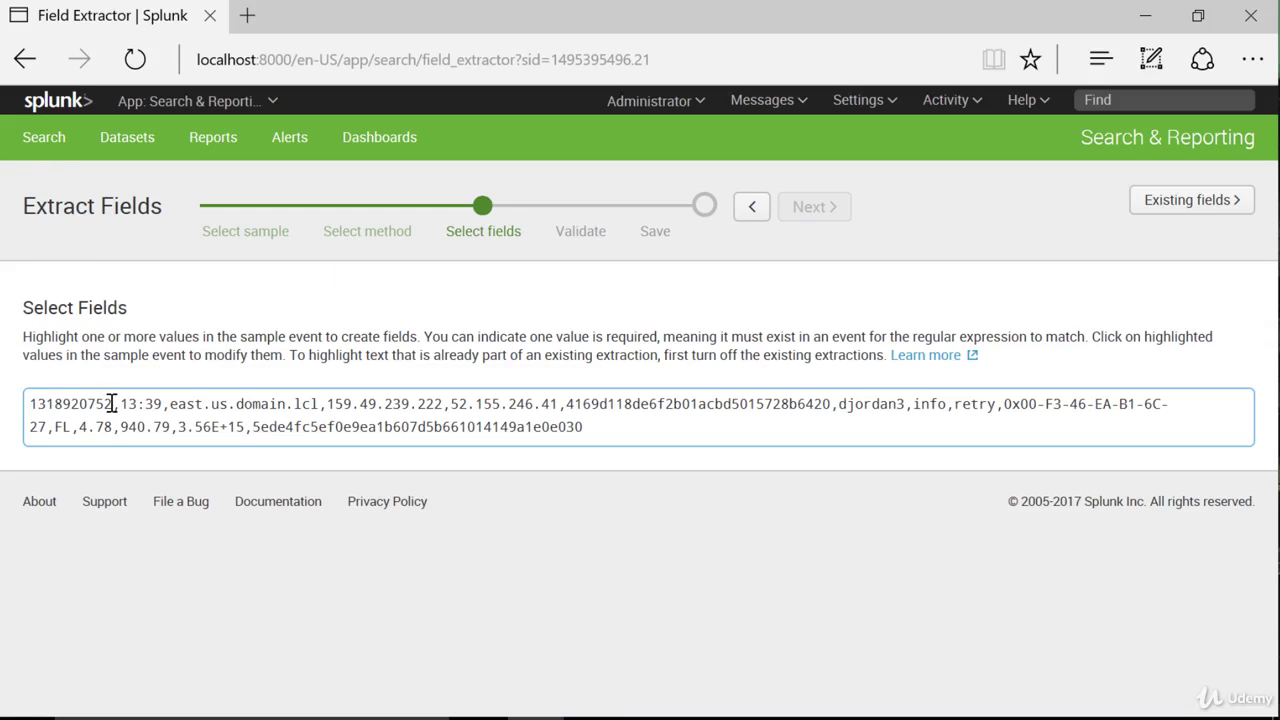
# - Add an extraction named systemid for the ten-digit number at the start of the sample event
pyautogui.moveTo(112, 403); pyautogui.dragTo(27, 403)
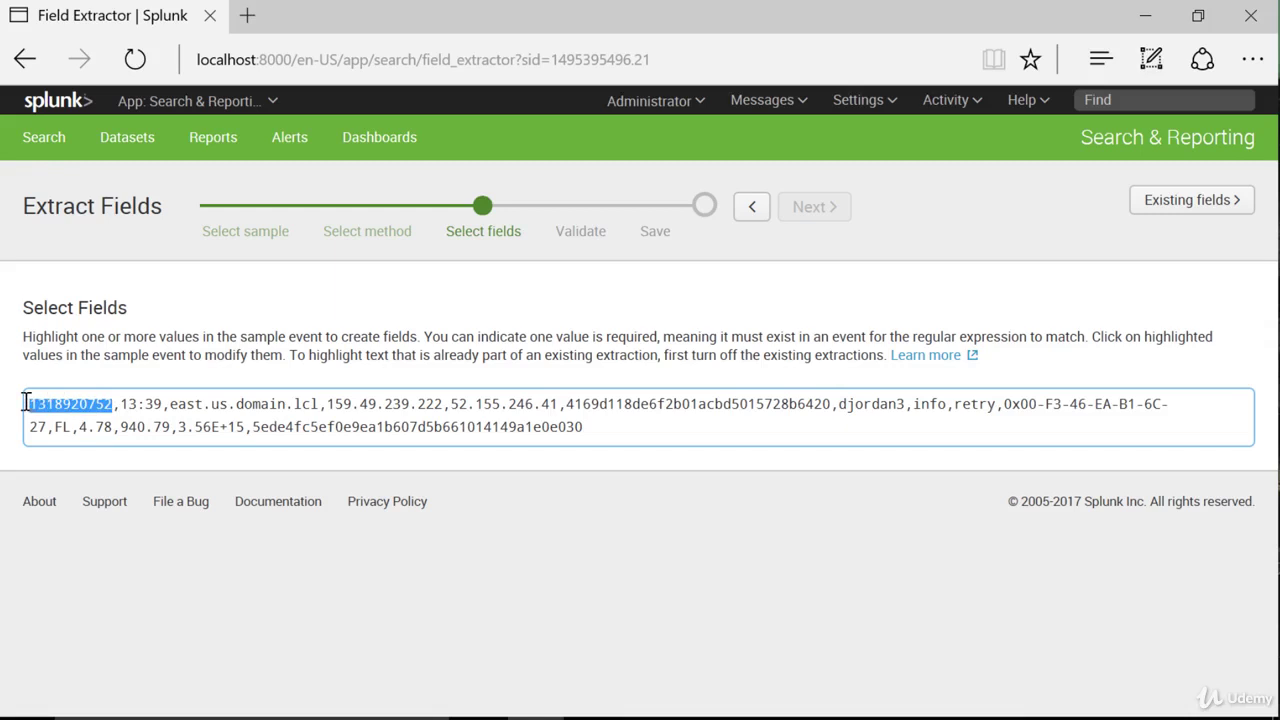
pyautogui.moveTo(27, 403); pyautogui.dragTo(28, 405)
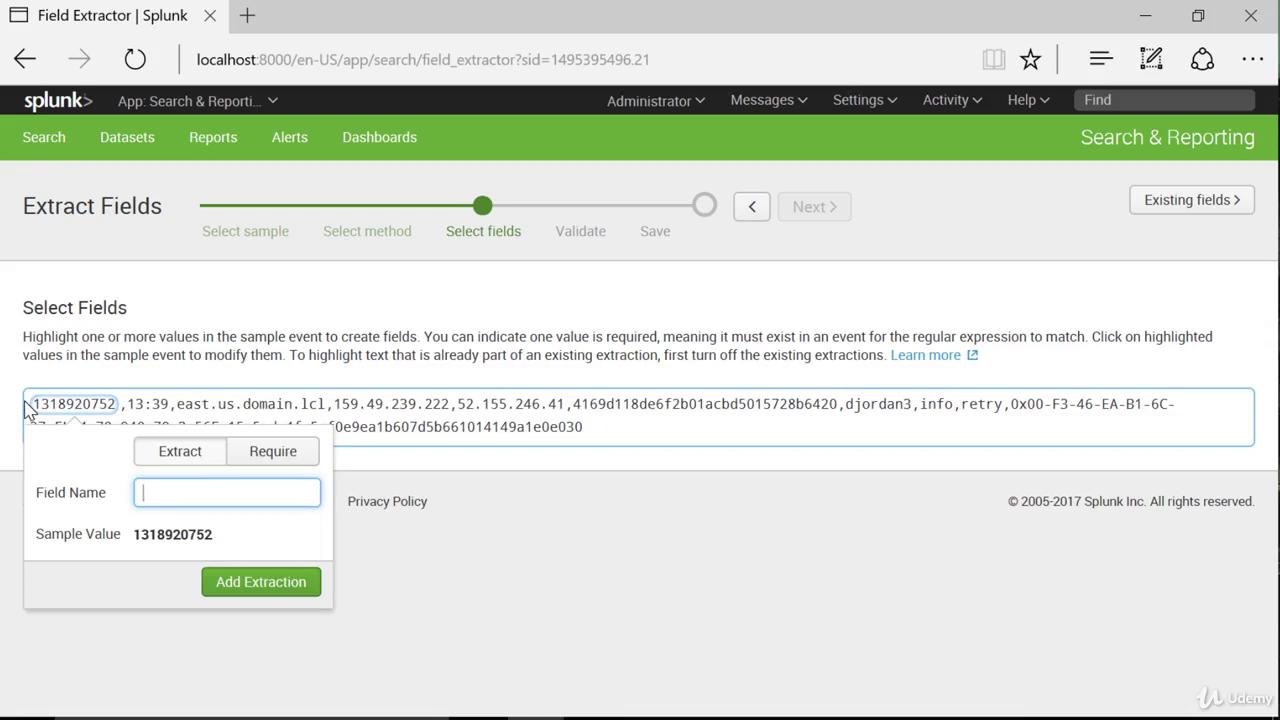
pyautogui.write('systemid')
pyautogui.click(262, 582)
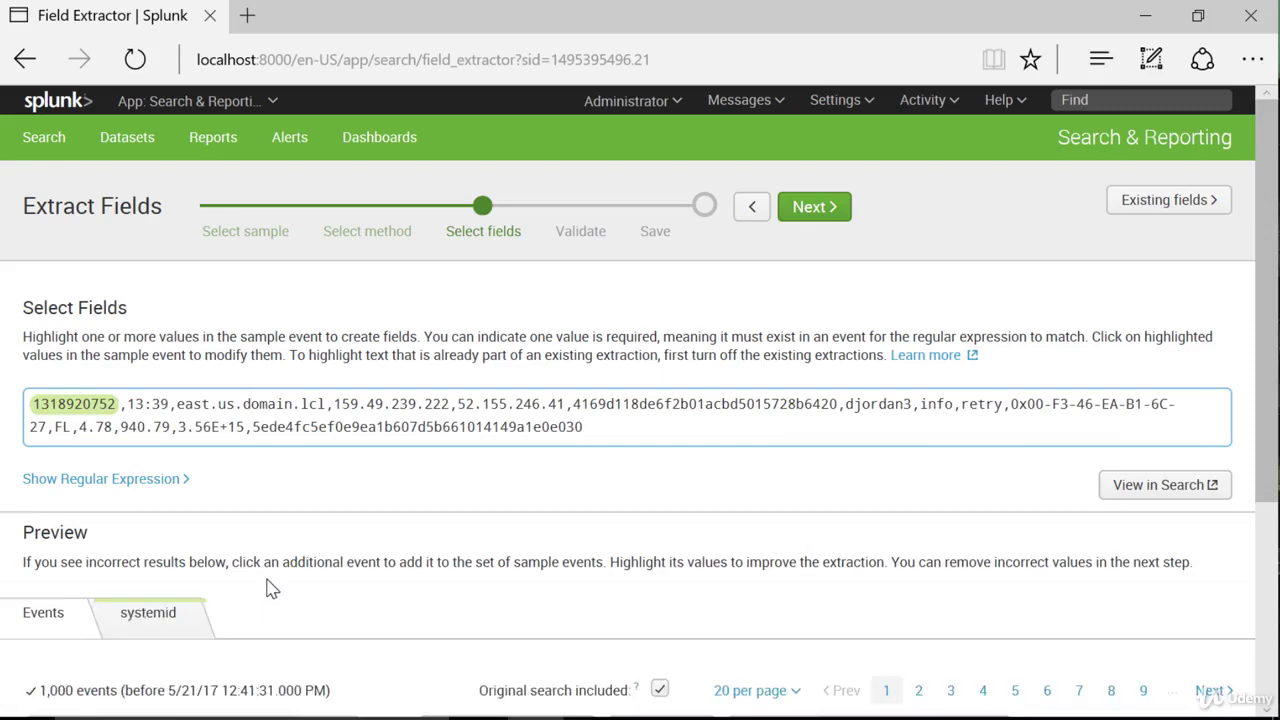
# - Review the systemid matches in the event preview and show the generated regular expression
pyautogui.scroll(-2, 488, 565)
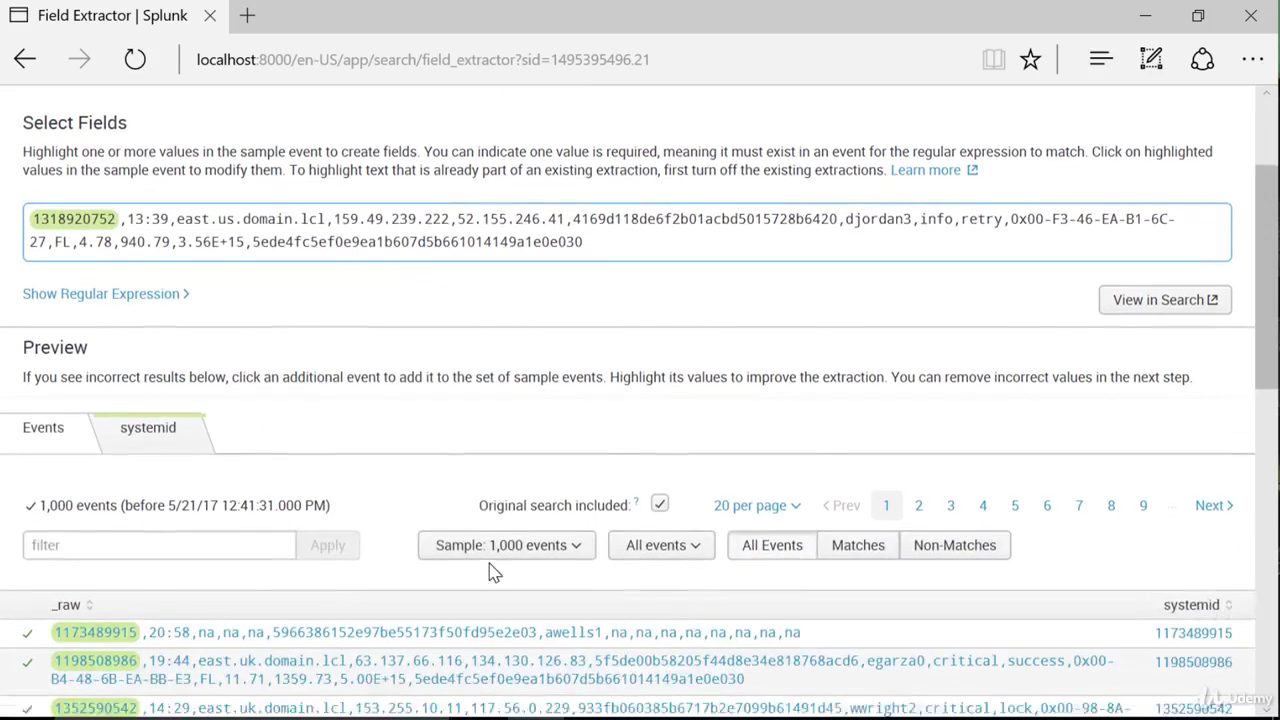
pyautogui.scroll(-2, 490, 570)
pyautogui.scroll(-3, 165, 580)
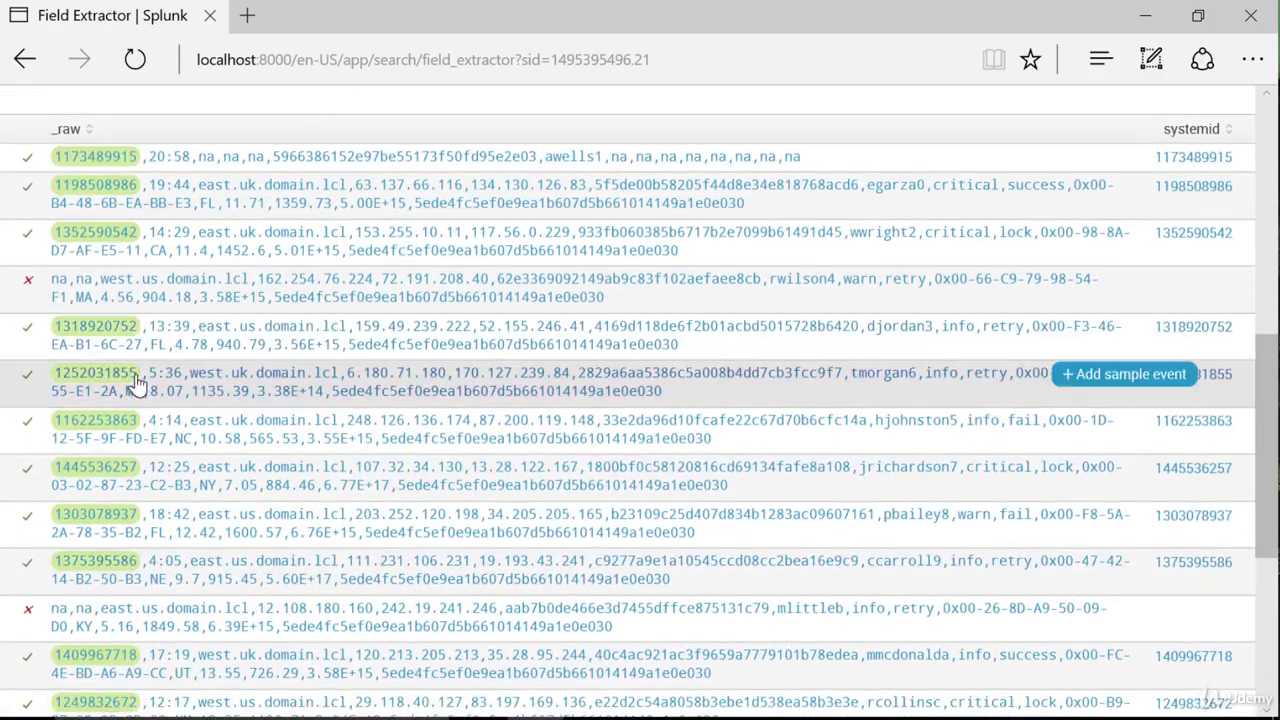
pyautogui.scroll(-4, 130, 585)
pyautogui.scroll(5, 130, 580)
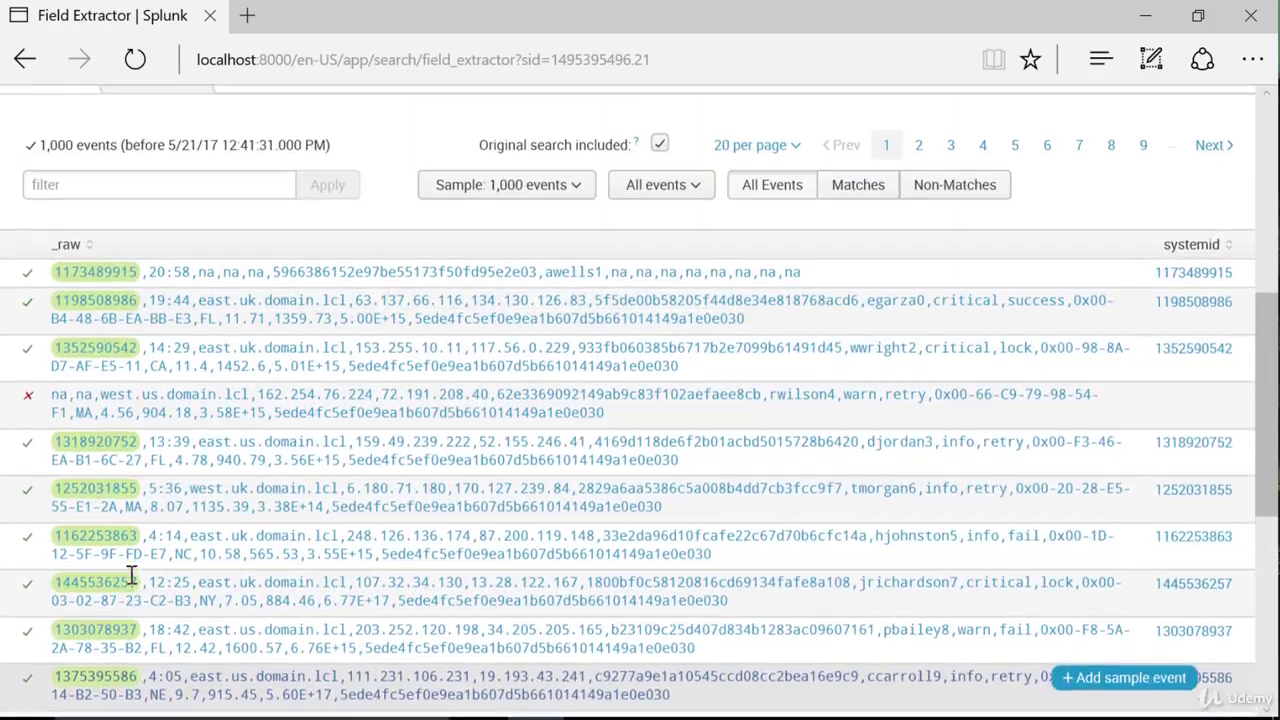
pyautogui.scroll(5, 132, 579)
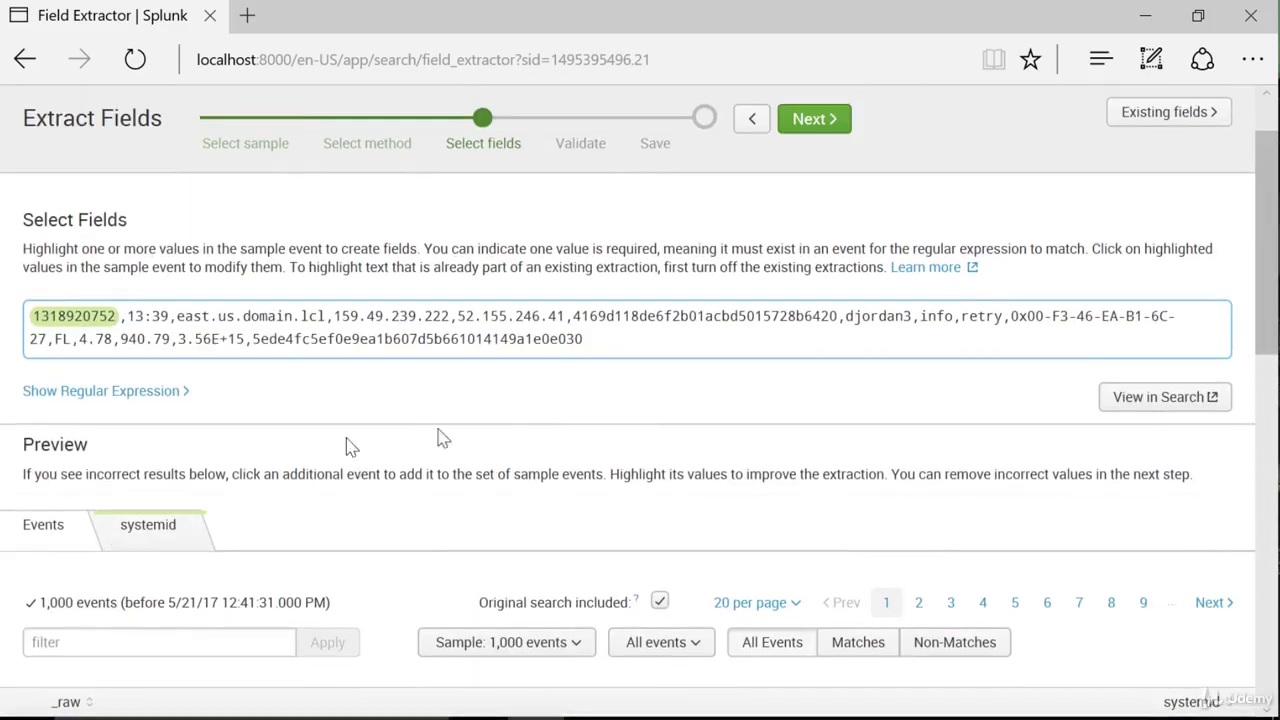
pyautogui.click(128, 401)
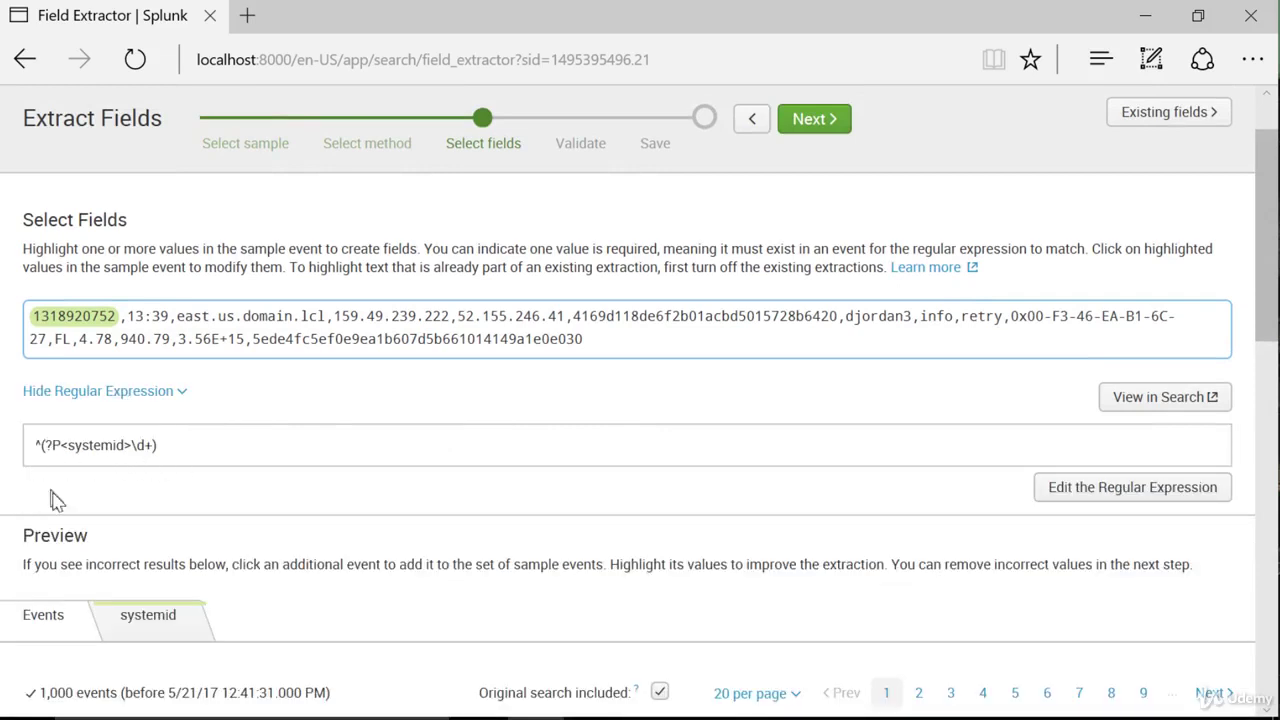
# - Proceed to the validation stage and check the highlighted systemid values across the events
pyautogui.click(815, 119)
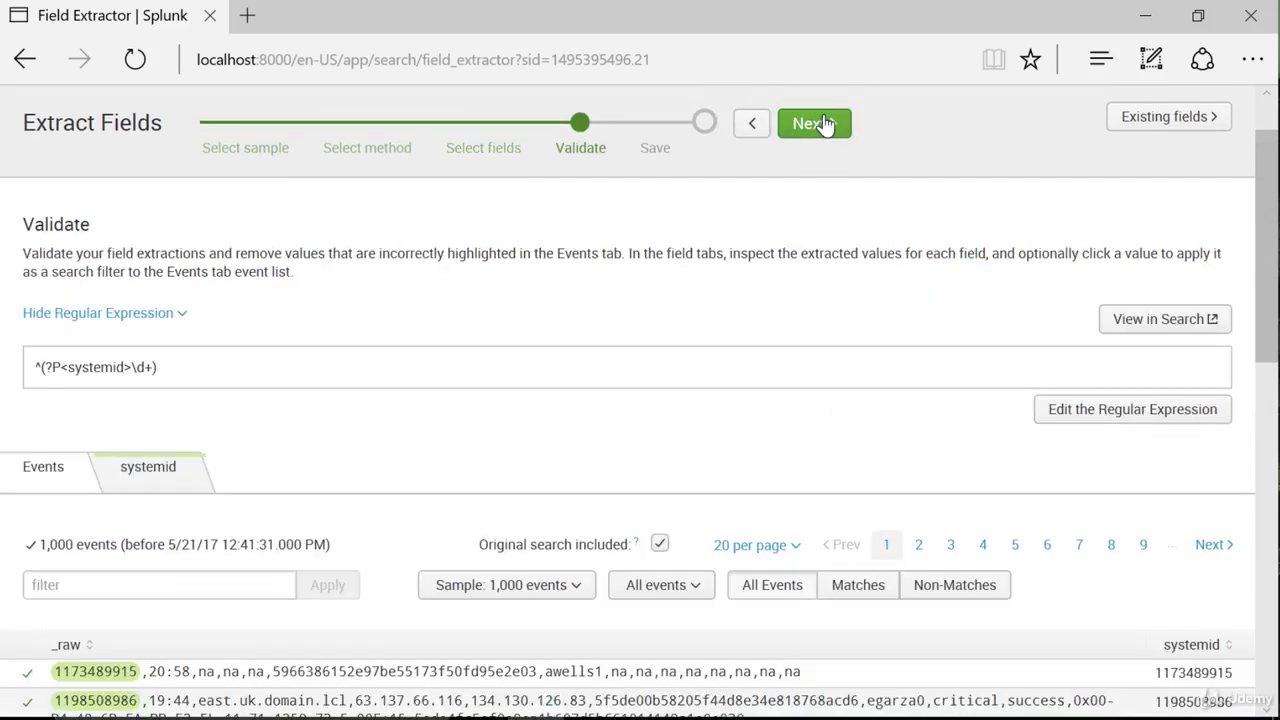
pyautogui.scroll(-5, 319, 540)
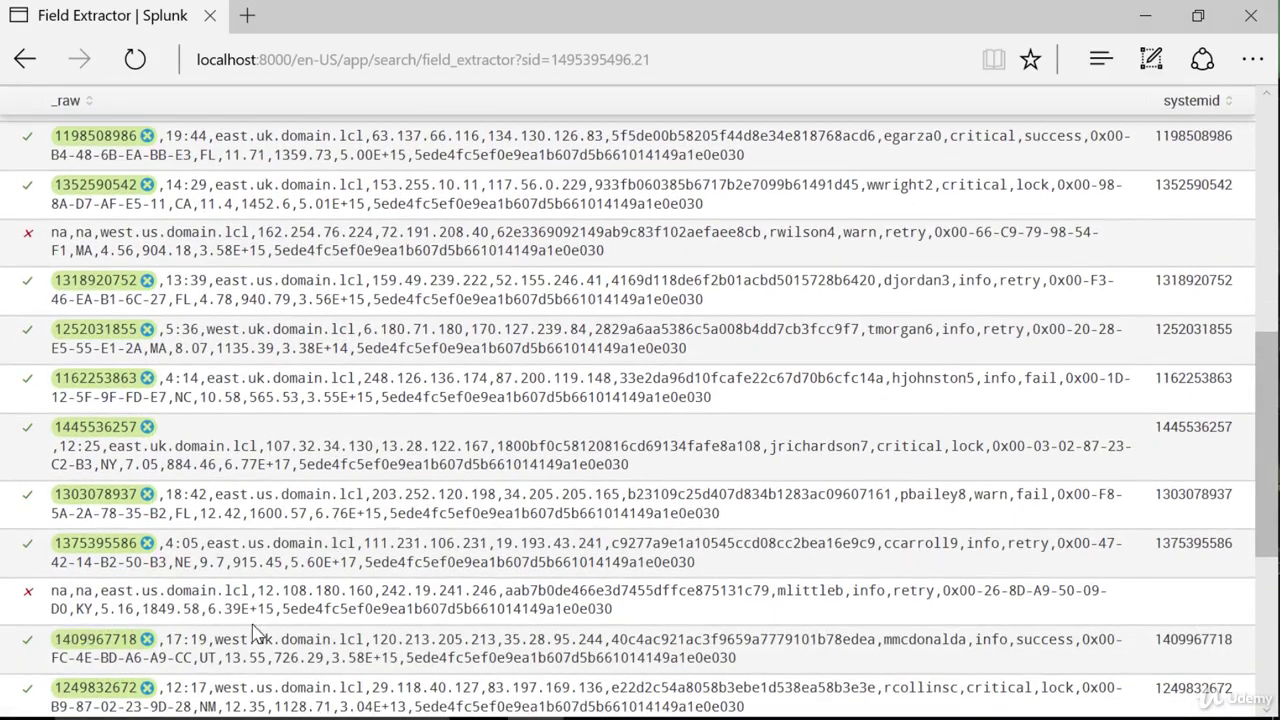
pyautogui.scroll(-2, 257, 633)
pyautogui.scroll(-2, 257, 633)
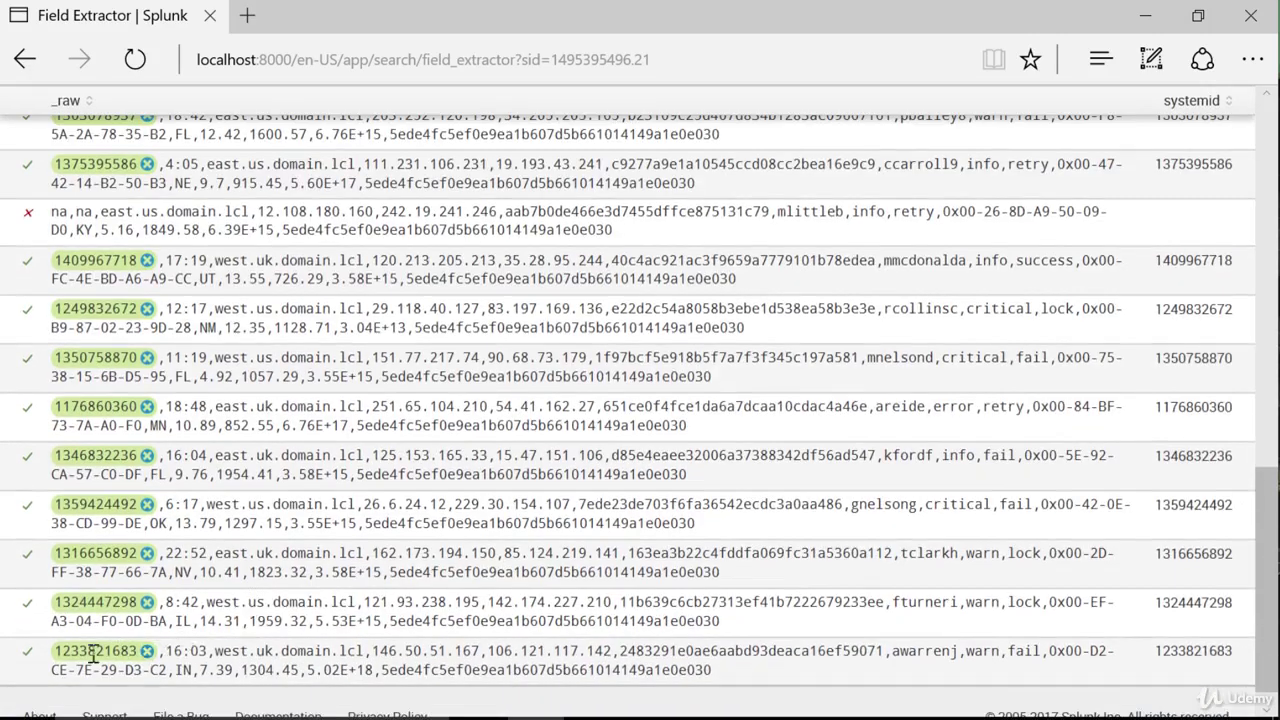
# - Finish checking the systemid values in the validation events and proceed to the save stage
pyautogui.scroll(6, 292, 615)
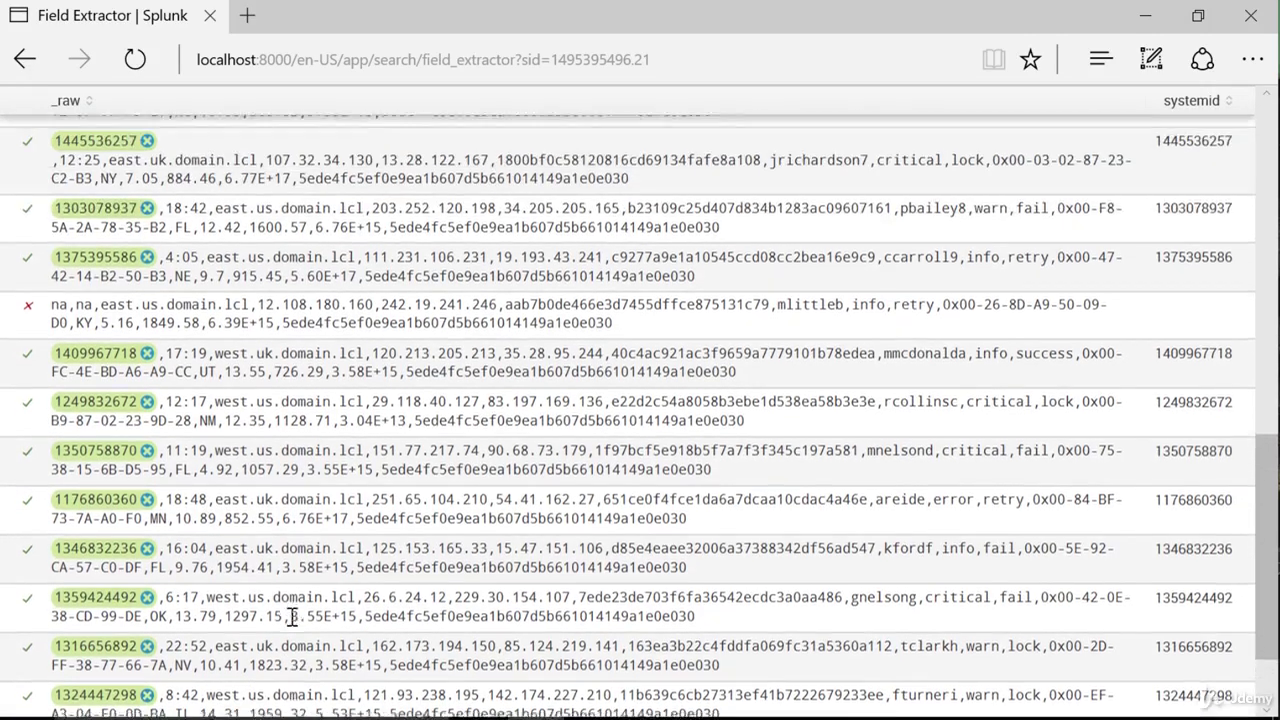
pyautogui.scroll(4, 292, 615)
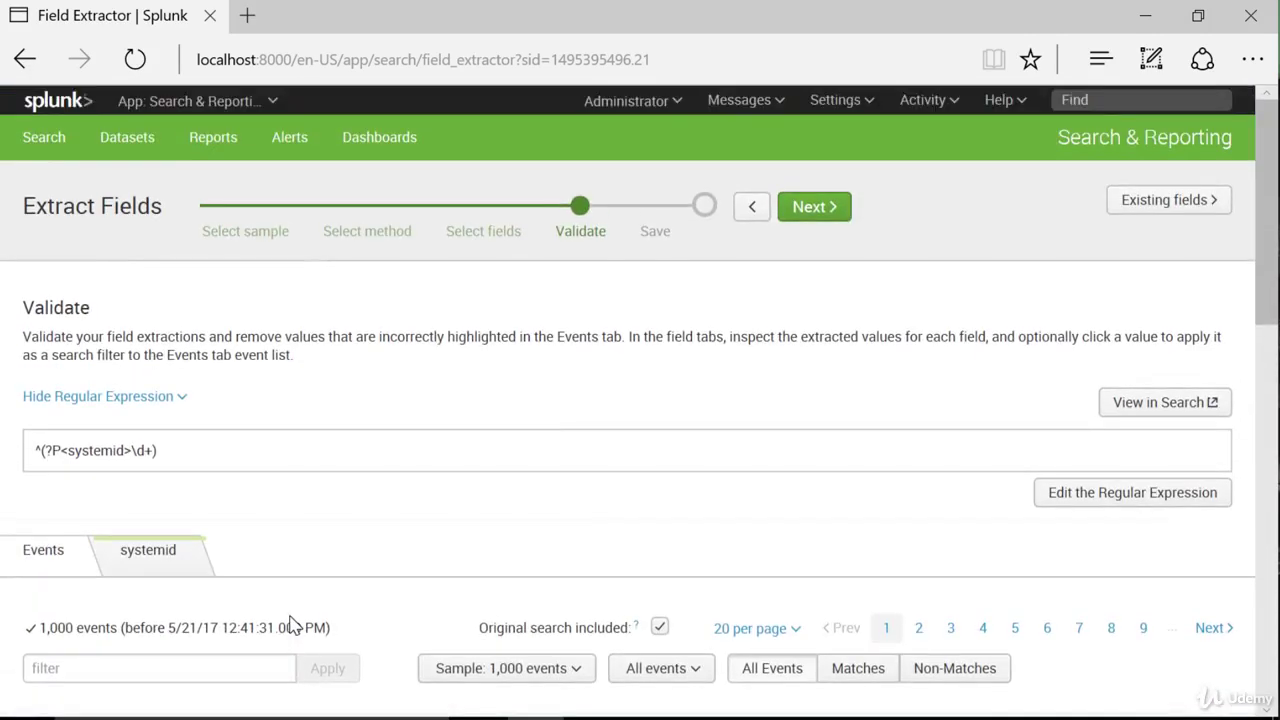
pyautogui.click(812, 207)
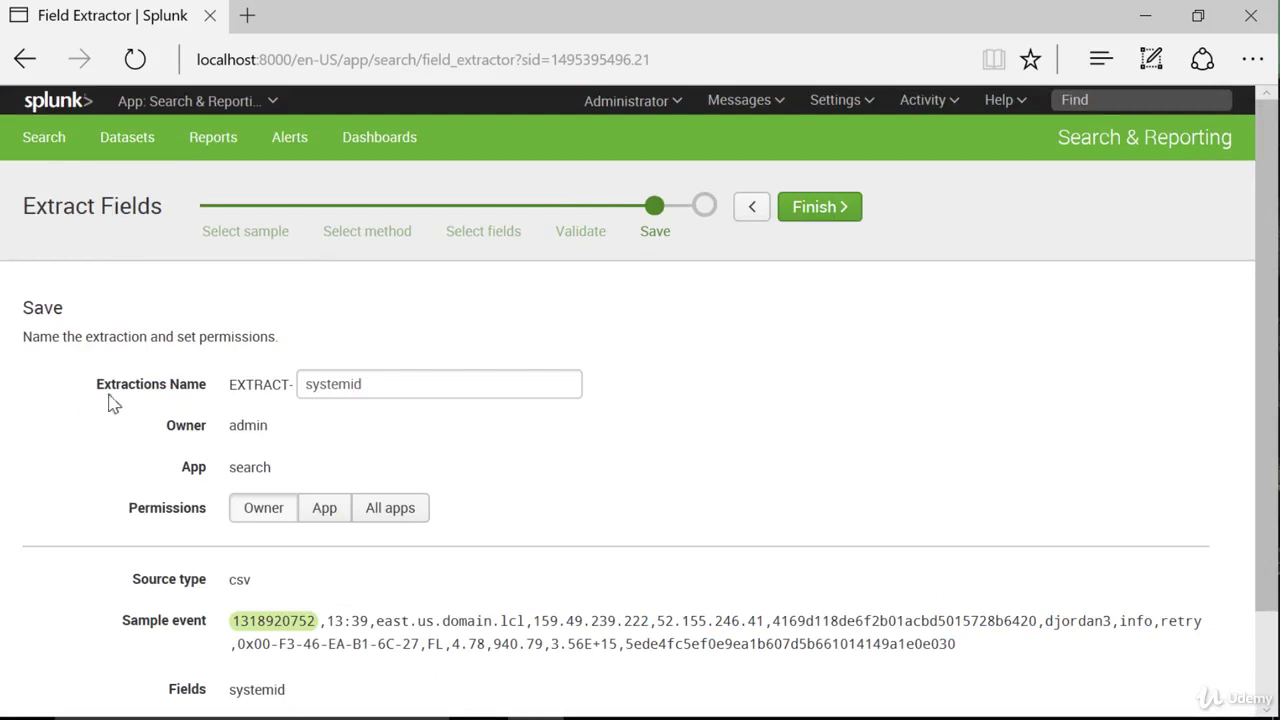
# - Keep the extraction name systemid, set its permissions to all apps, and finish saving the extraction
pyautogui.click(445, 385)
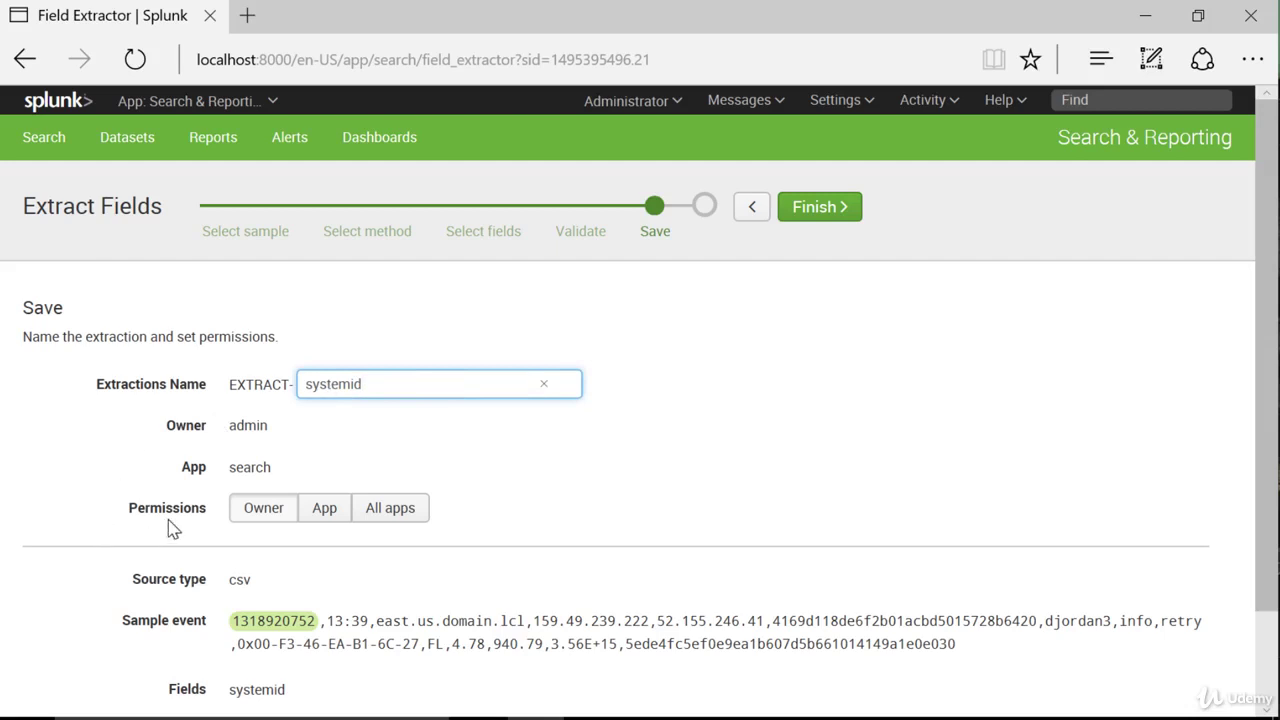
pyautogui.click(390, 508)
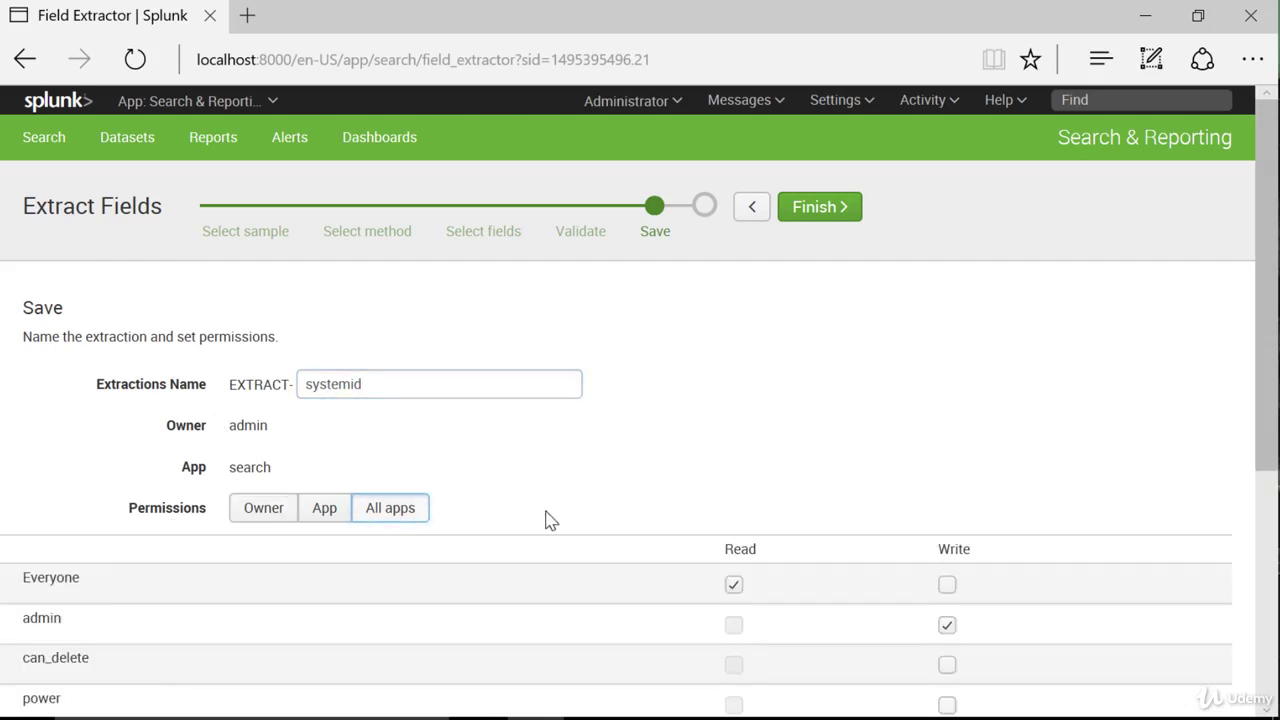
pyautogui.scroll(-2, 933, 490)
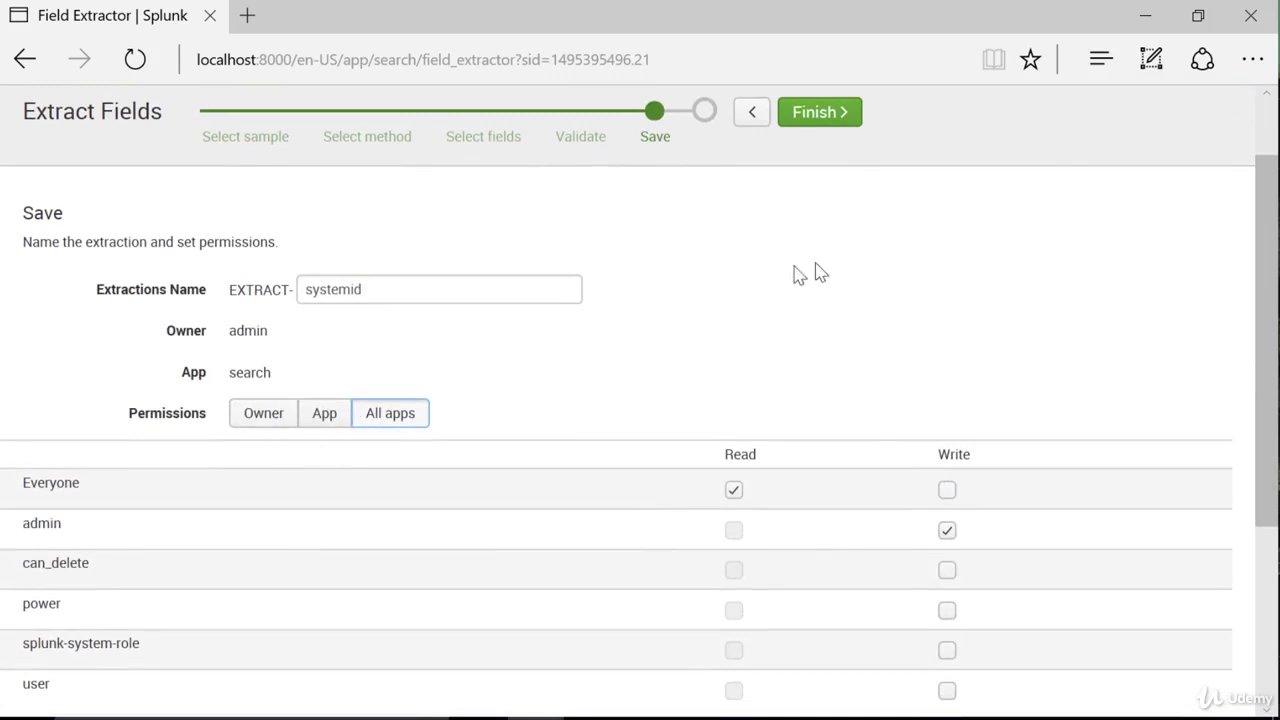
pyautogui.scroll(2, 867, 278)
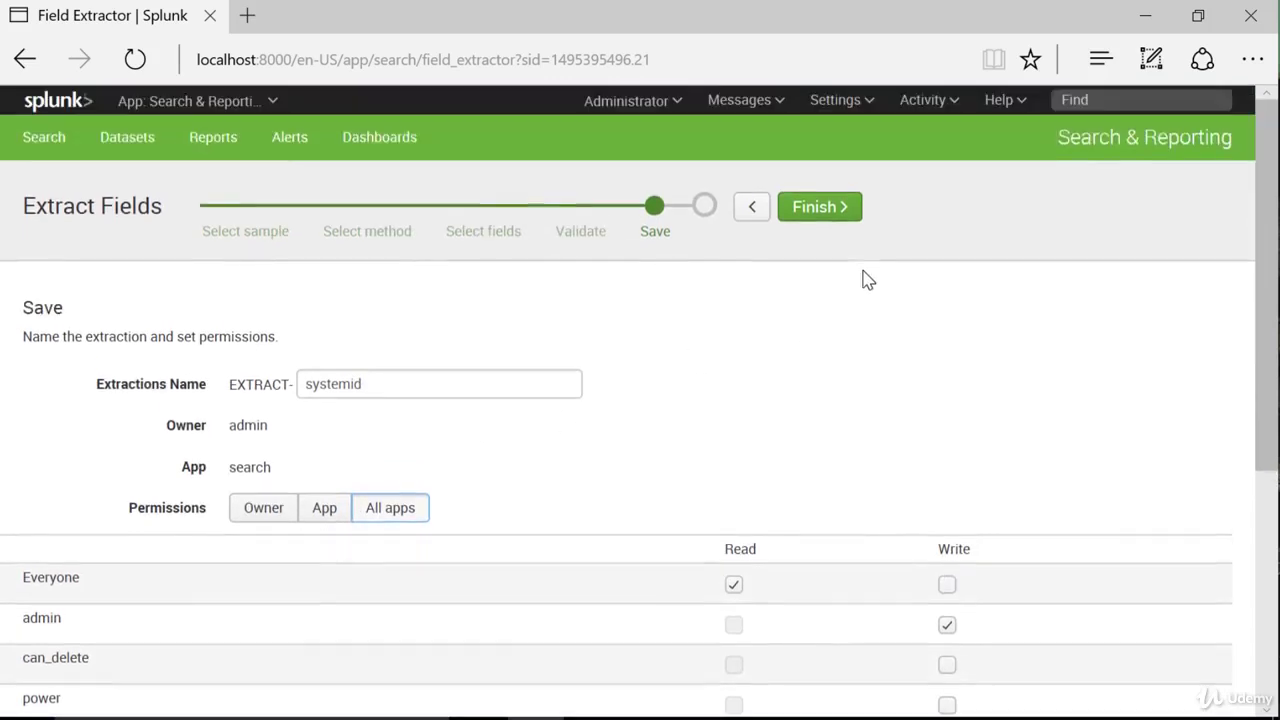
pyautogui.click(837, 207)
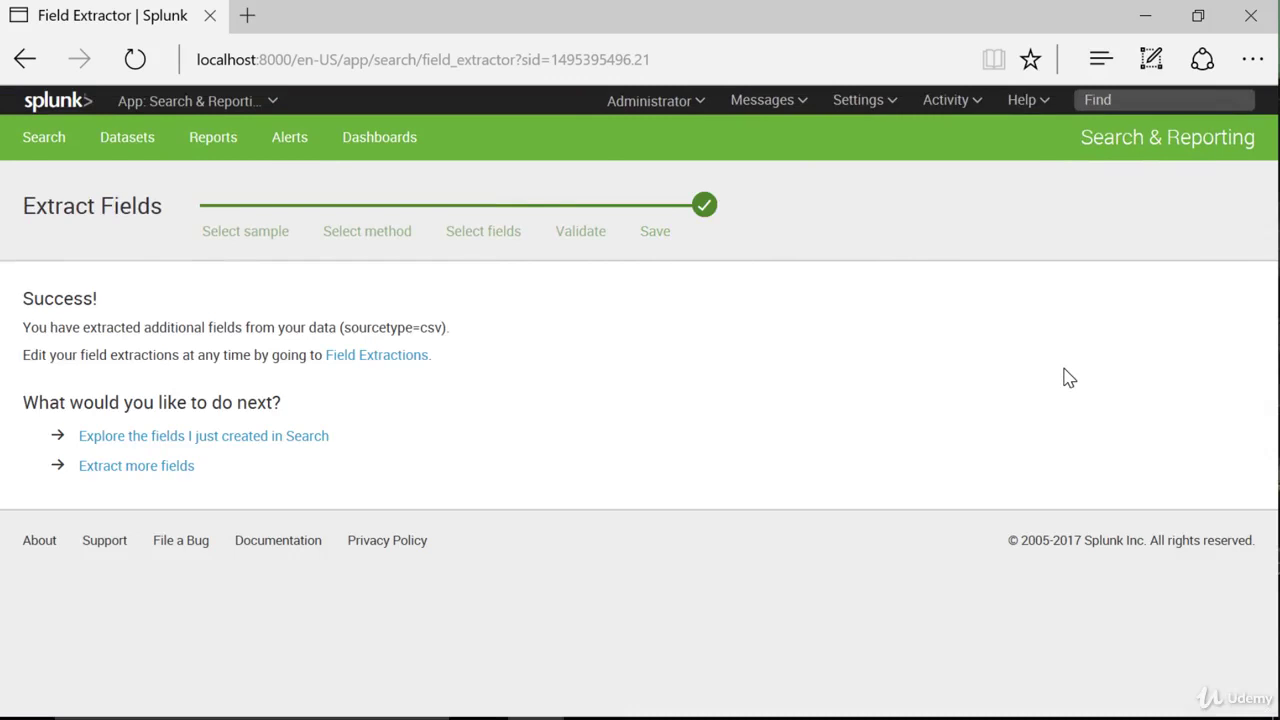
# - Explore the newly created field in Search and replace the query with host=homework, running it over all time
pyautogui.click(228, 437)
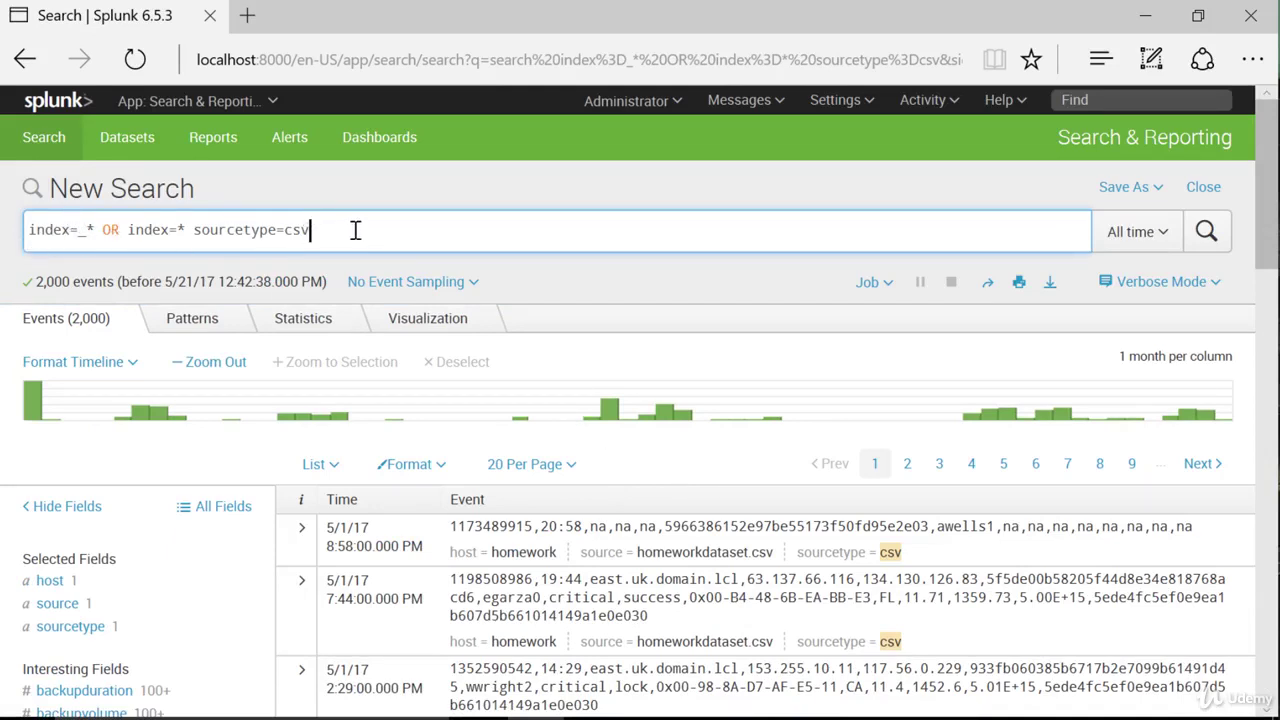
pyautogui.moveTo(392, 230); pyautogui.dragTo(5, 229)
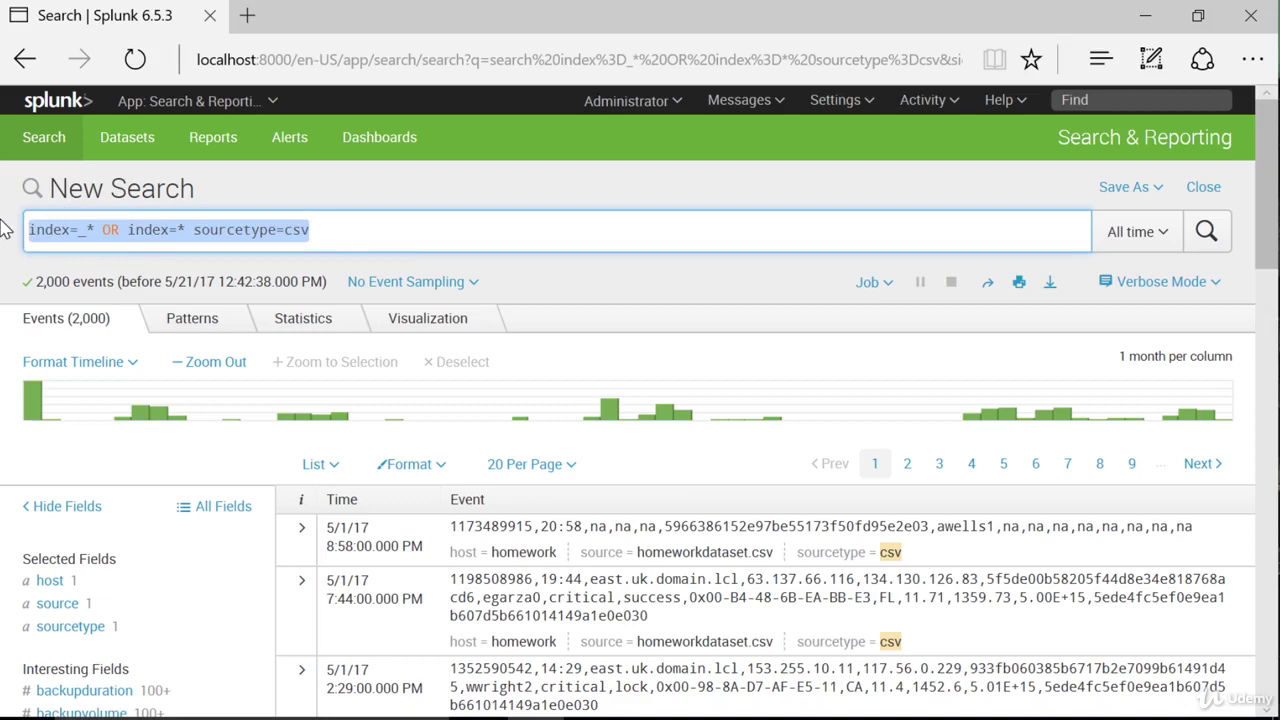
pyautogui.write('hot')
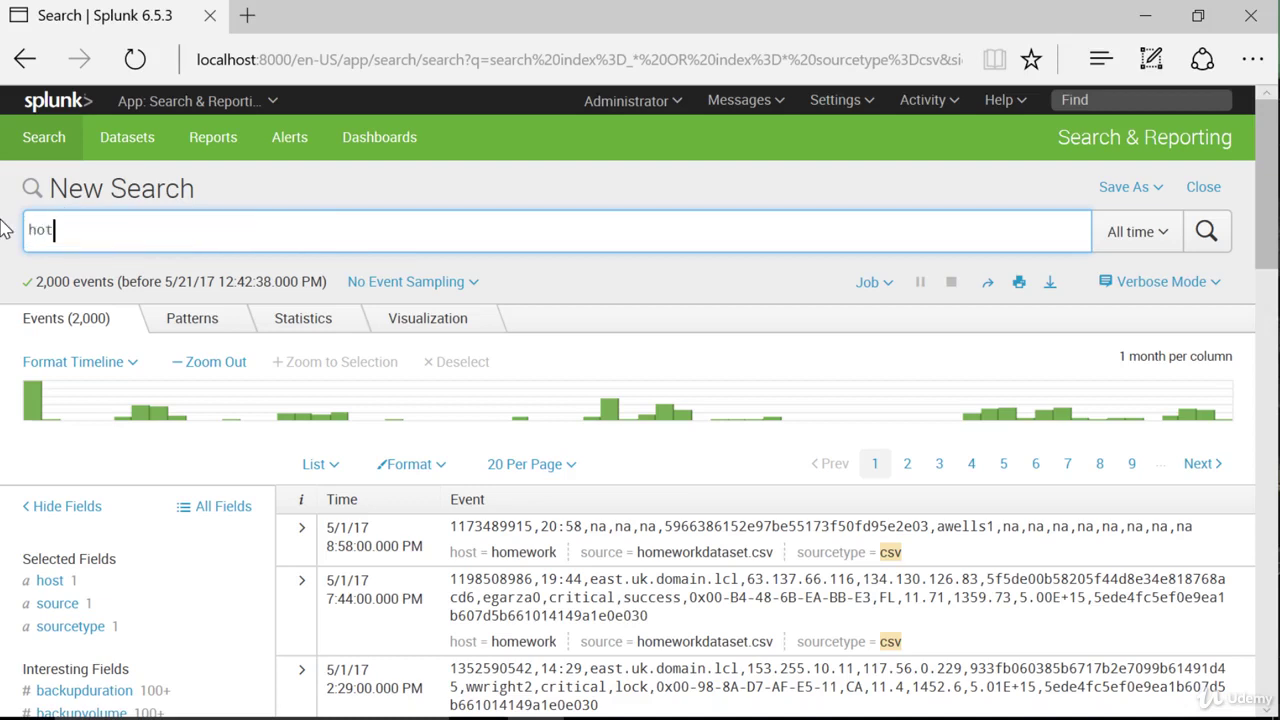
pyautogui.write('t=homew')
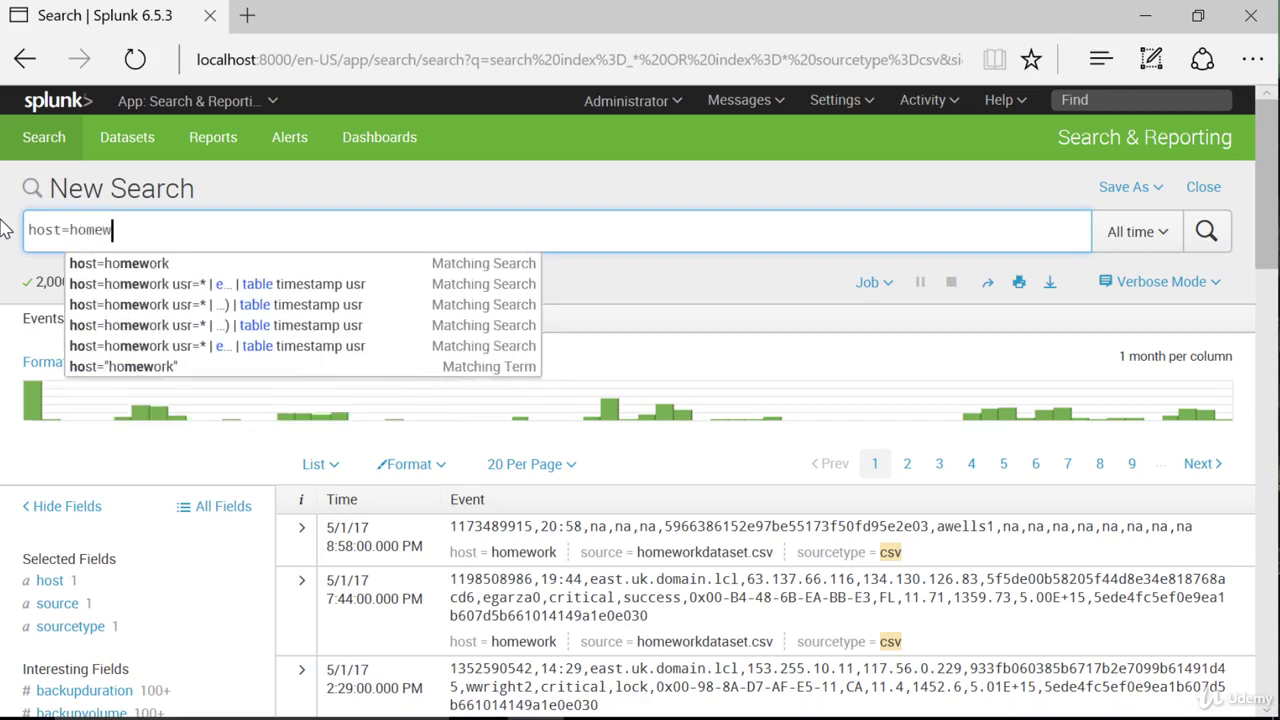
pyautogui.write('or')
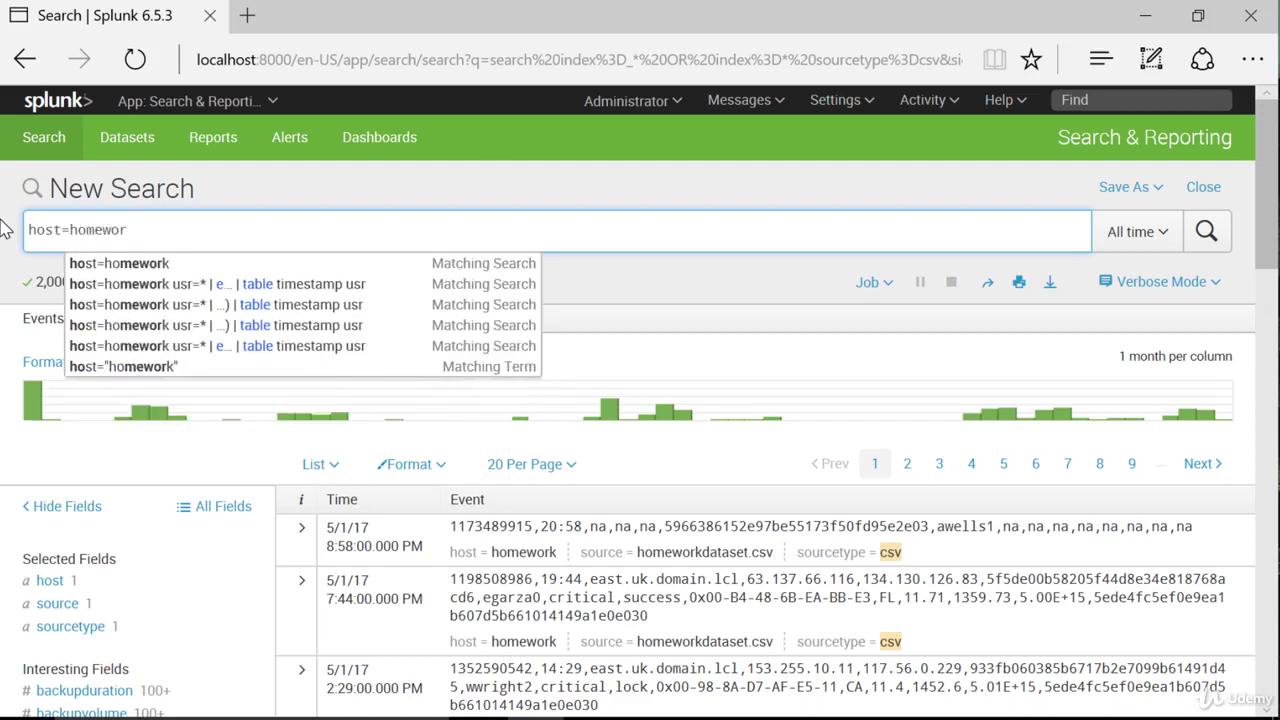
pyautogui.write('k')
pyautogui.press('Return')
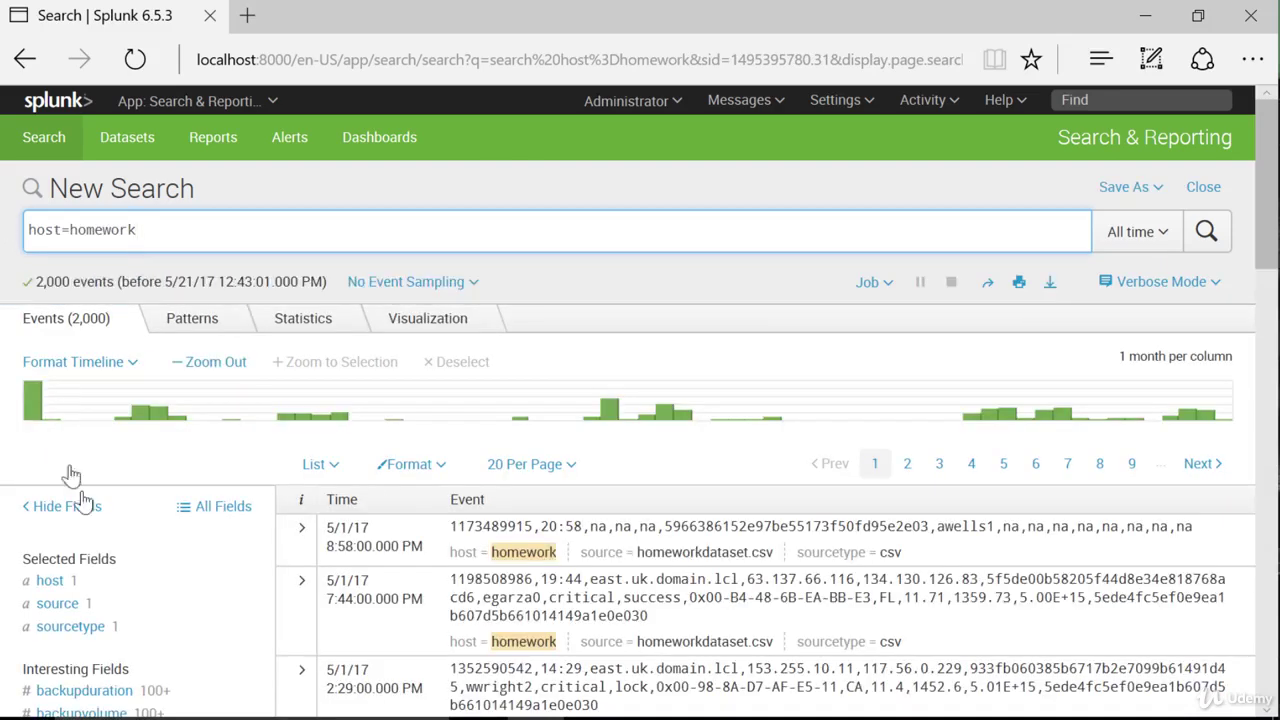
# - Find systemid among the interesting fields and examine its value summary
pyautogui.scroll(-6, 240, 597)
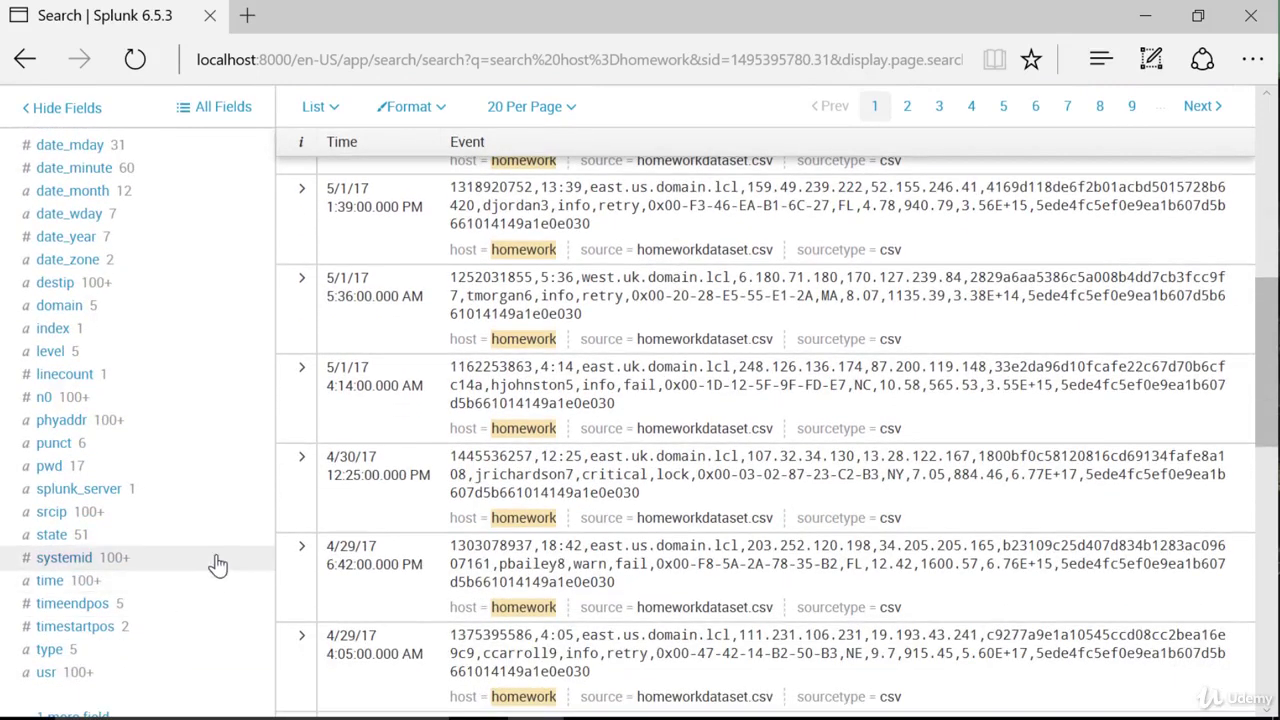
pyautogui.click(60, 566)
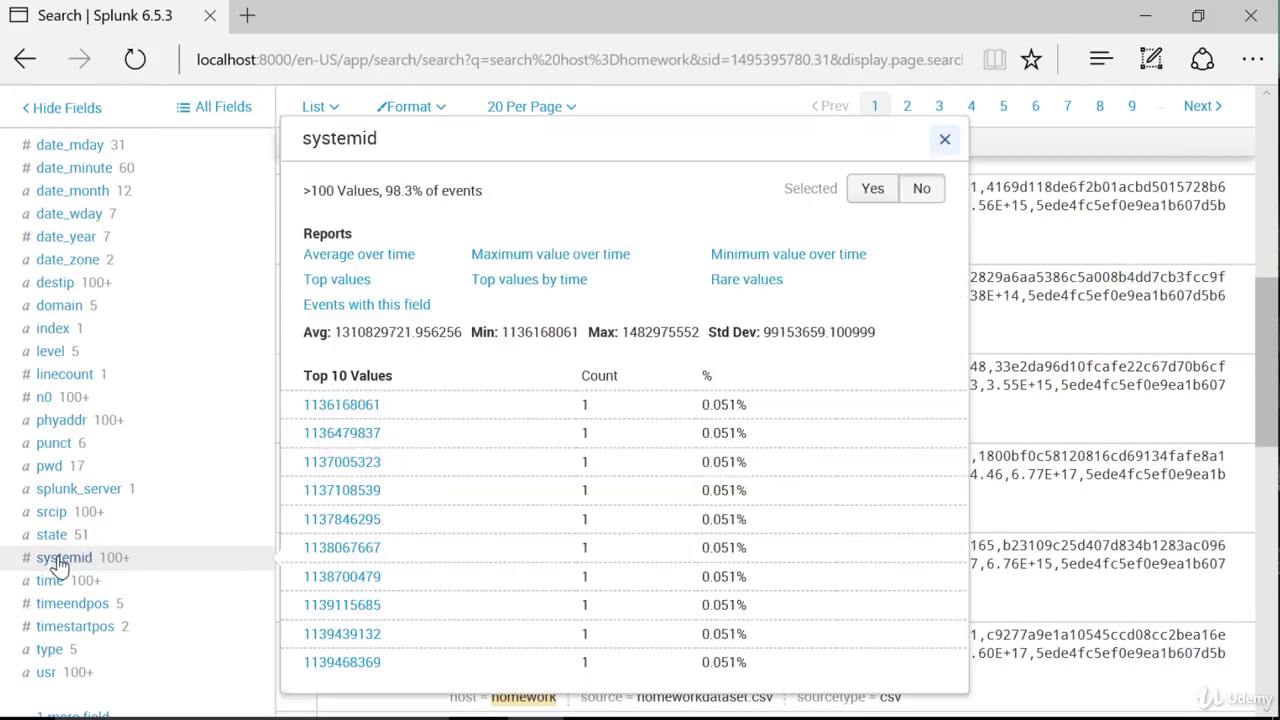
pyautogui.click(944, 139)
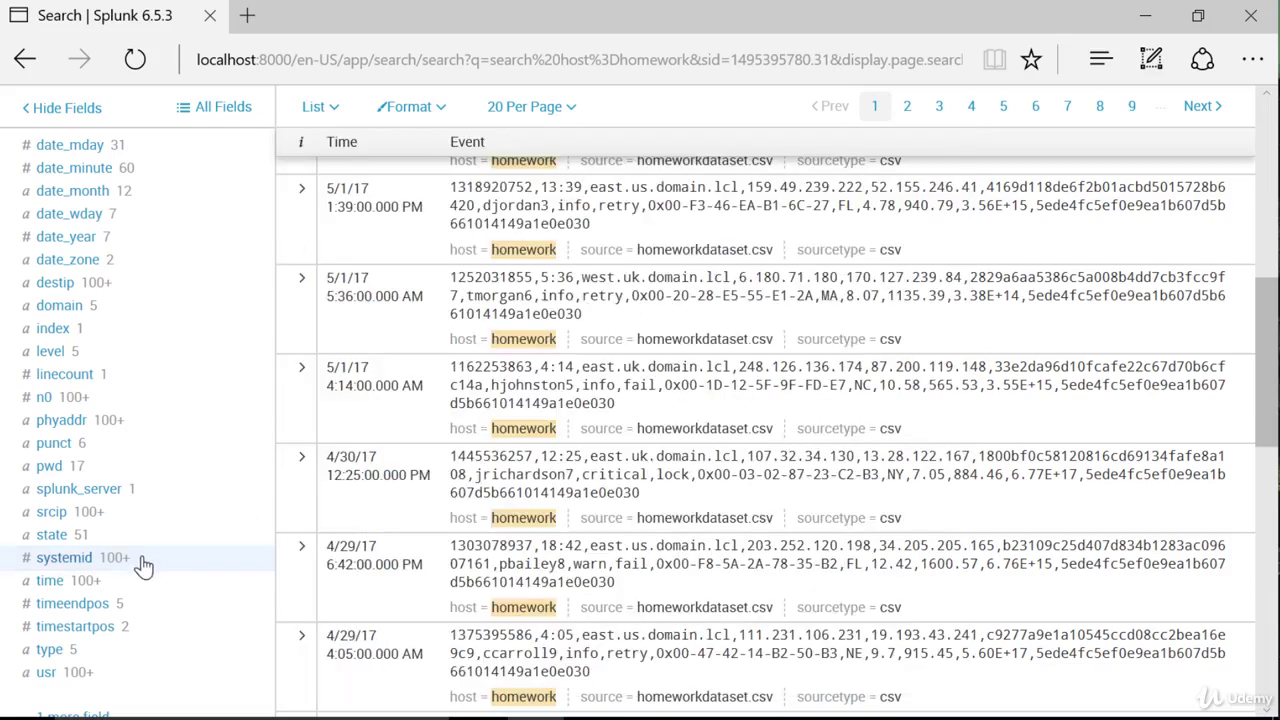
# - Extend the host=homework query with systemid=* | table systemid
pyautogui.scroll(10, 143, 566)
pyautogui.click(201, 229)
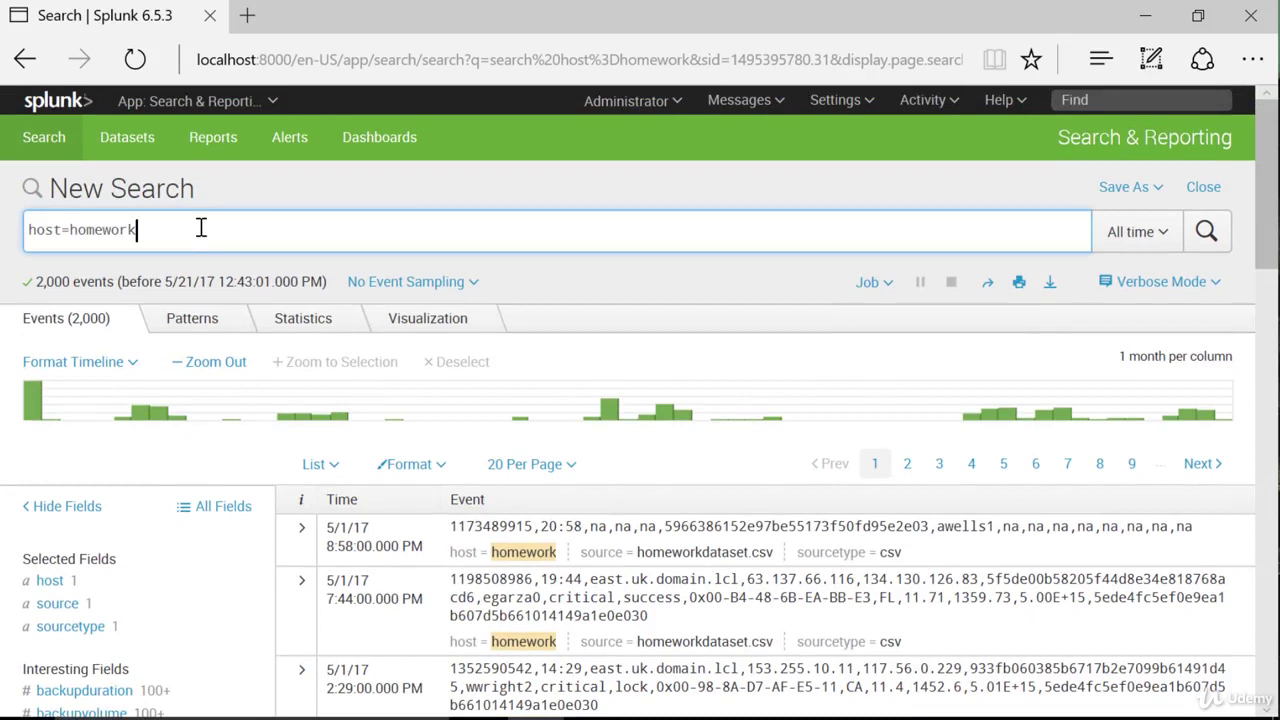
pyautogui.write('syst')
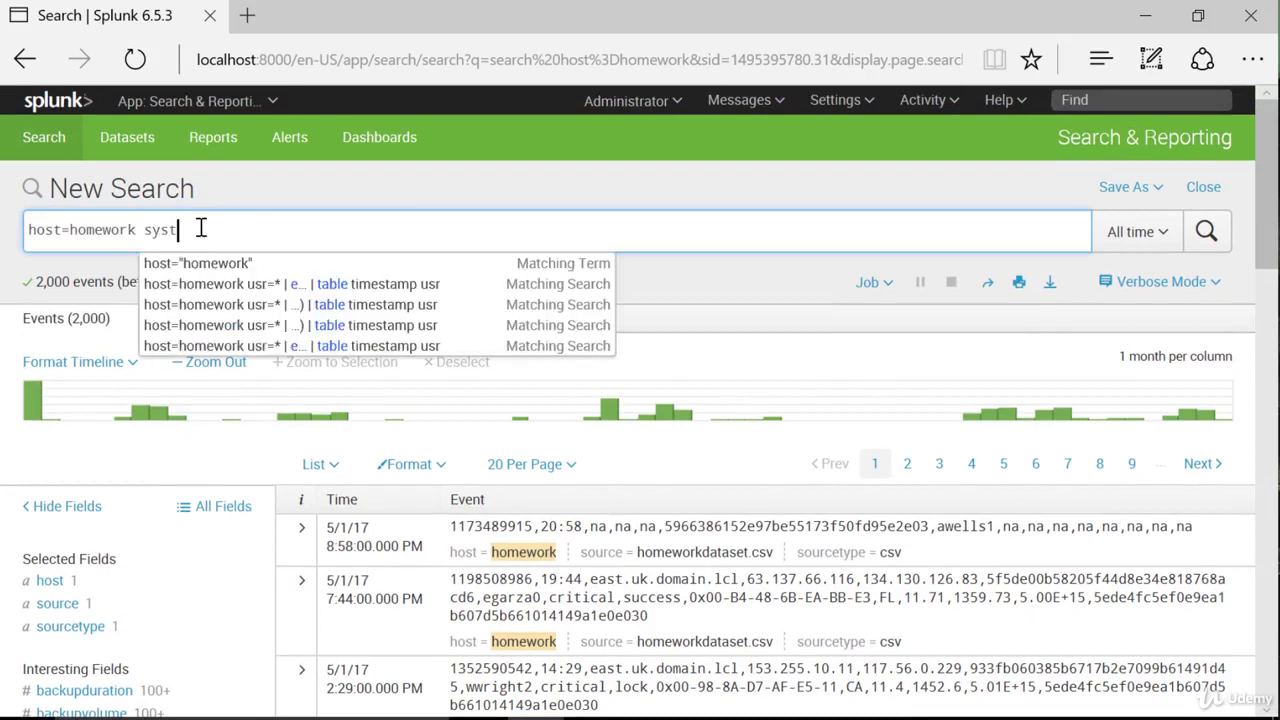
pyautogui.write('emid')
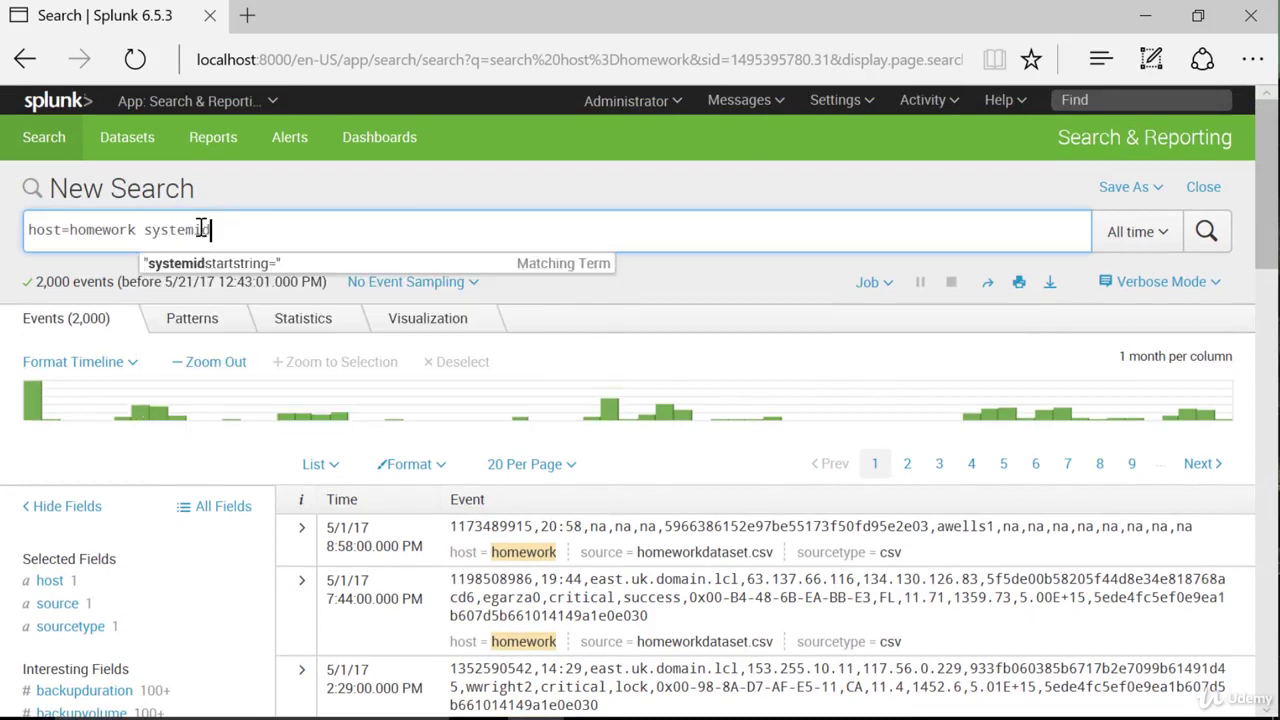
pyautogui.write('=*')
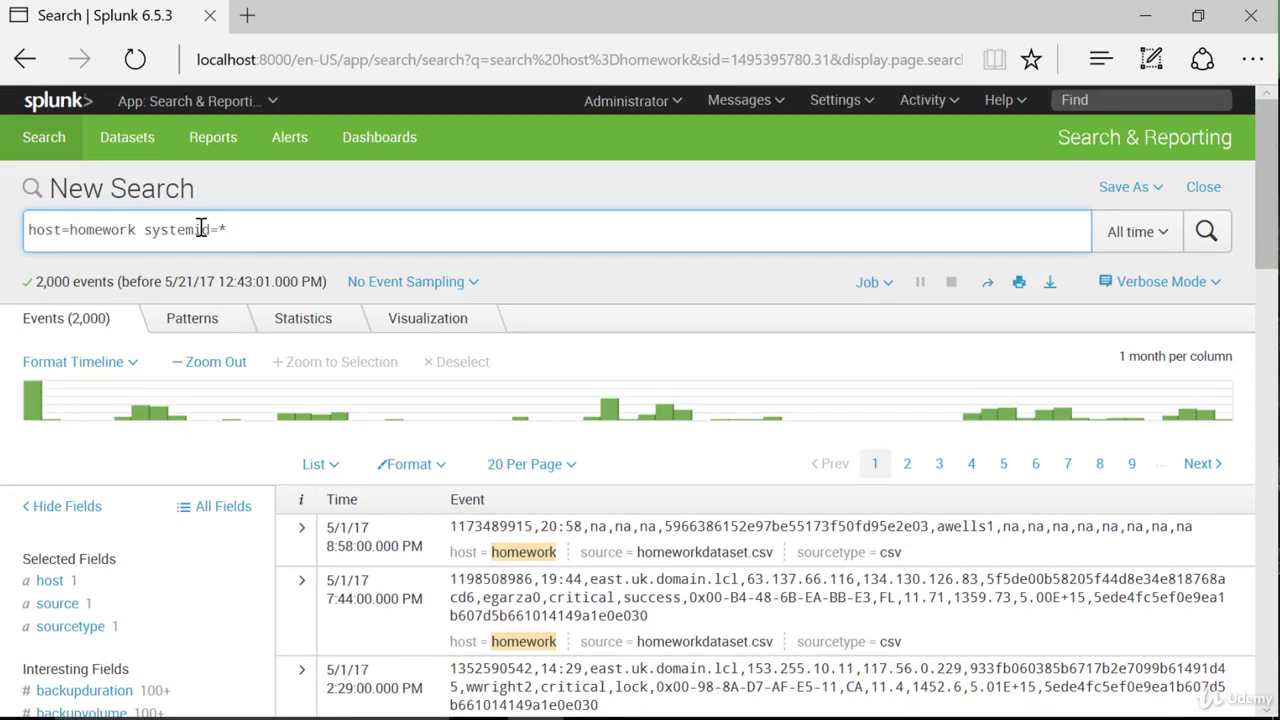
pyautogui.write(' | tabl')
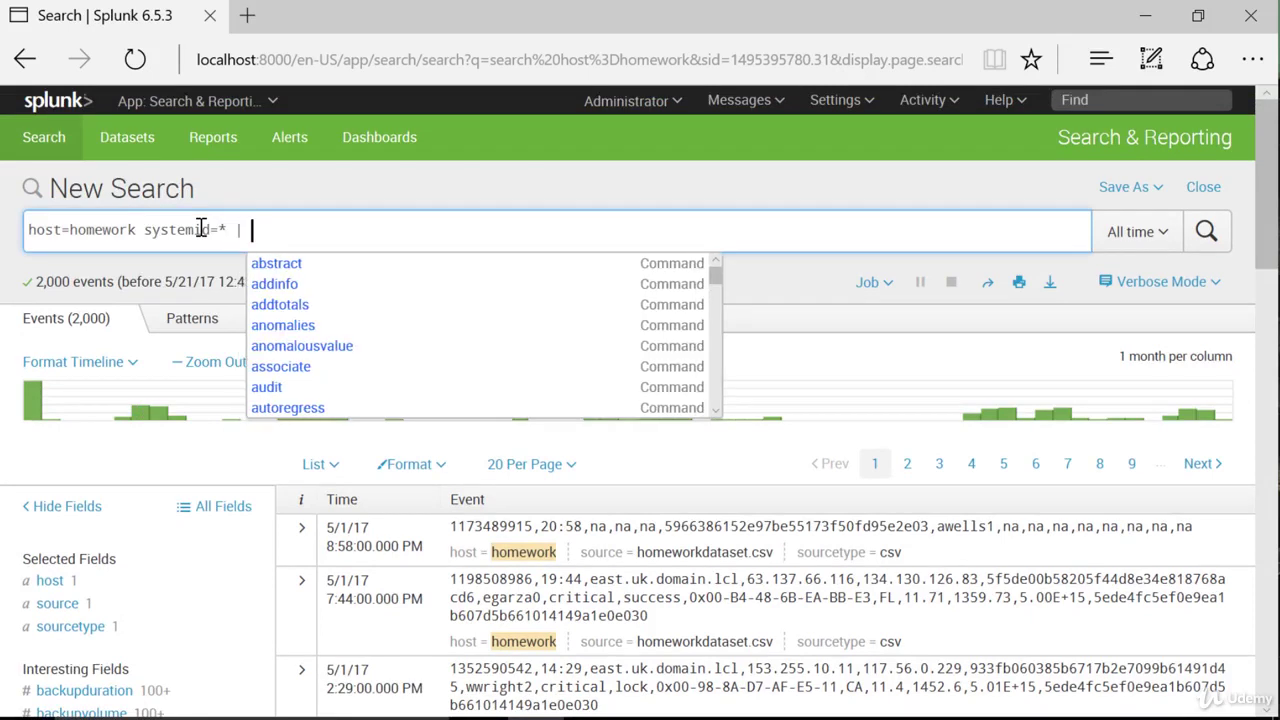
pyautogui.write('e sy')
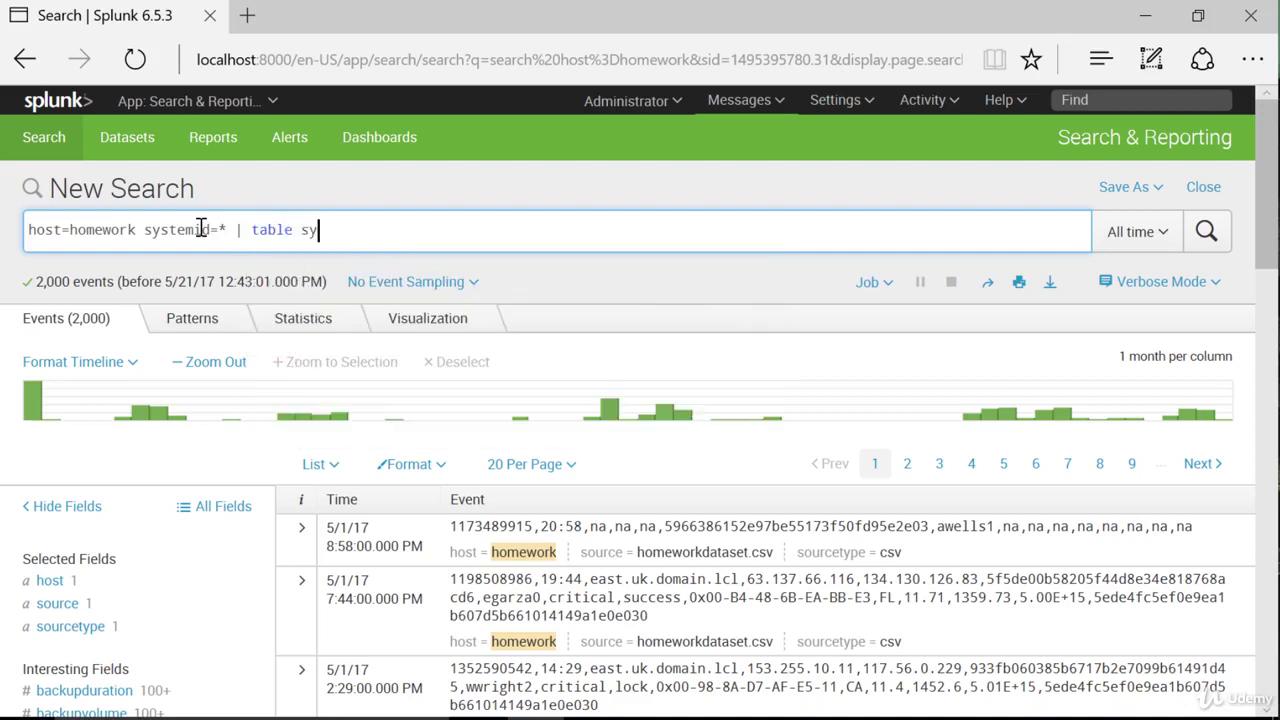
pyautogui.write('stemid')
# - Check the available fields, add state as a second table column in the query, and run the search
pyautogui.scroll(-6, 224, 646)
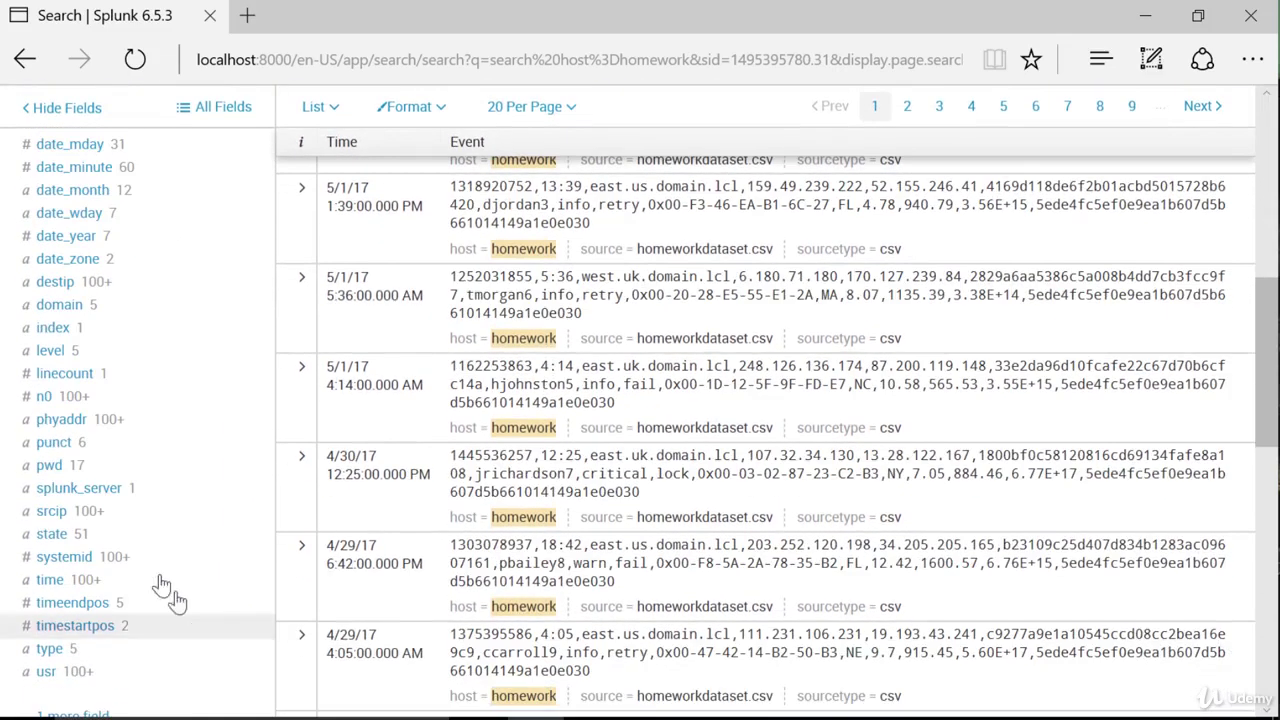
pyautogui.scroll(6, 64, 538)
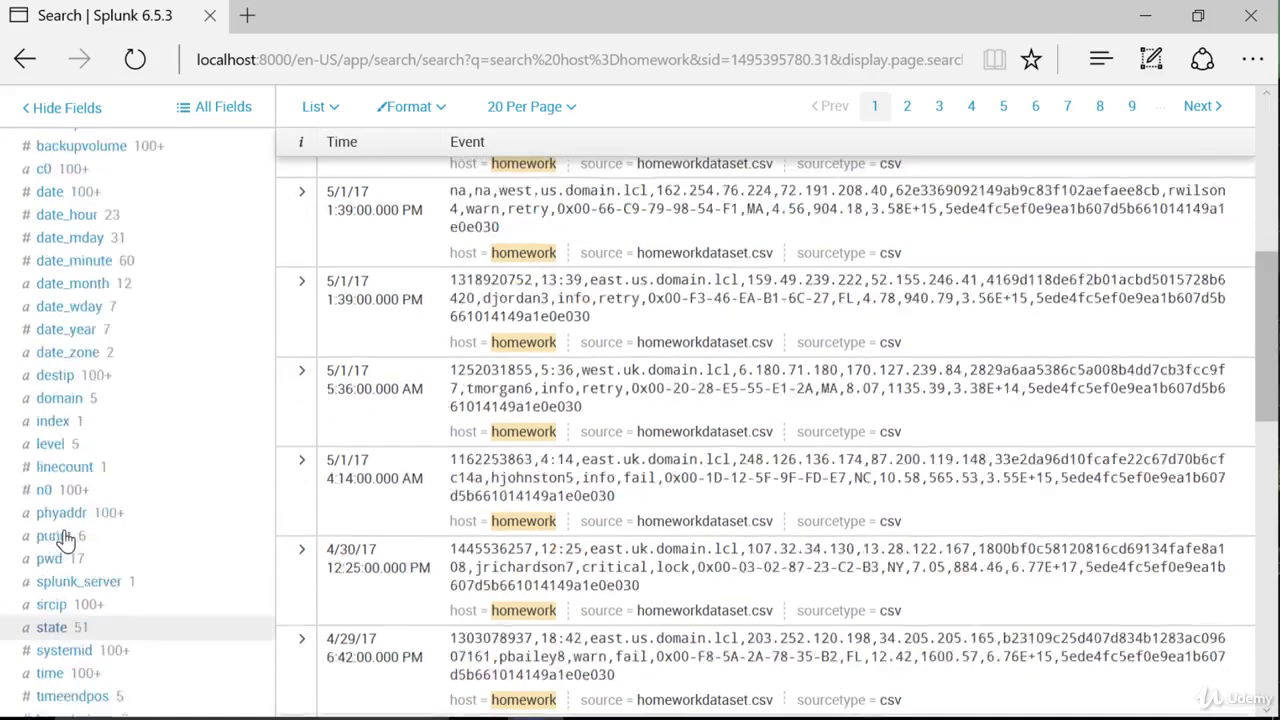
pyautogui.write('st')
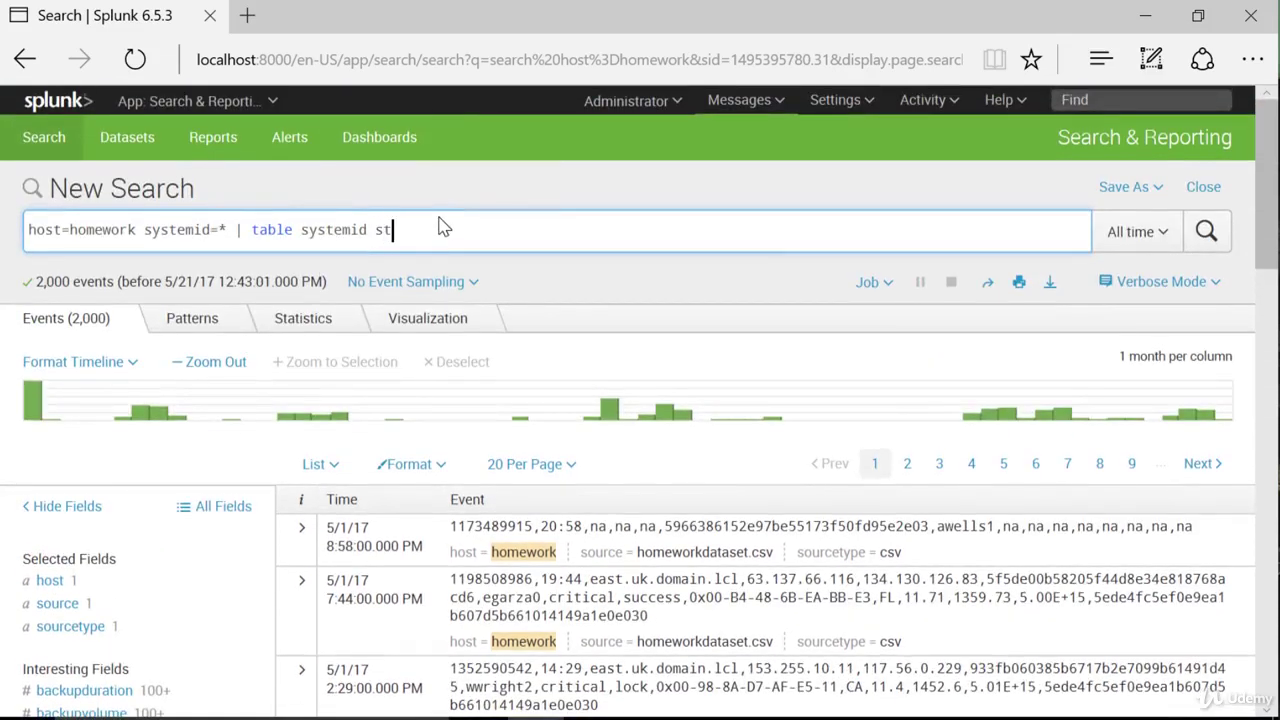
pyautogui.write('ate')
pyautogui.press('Return')
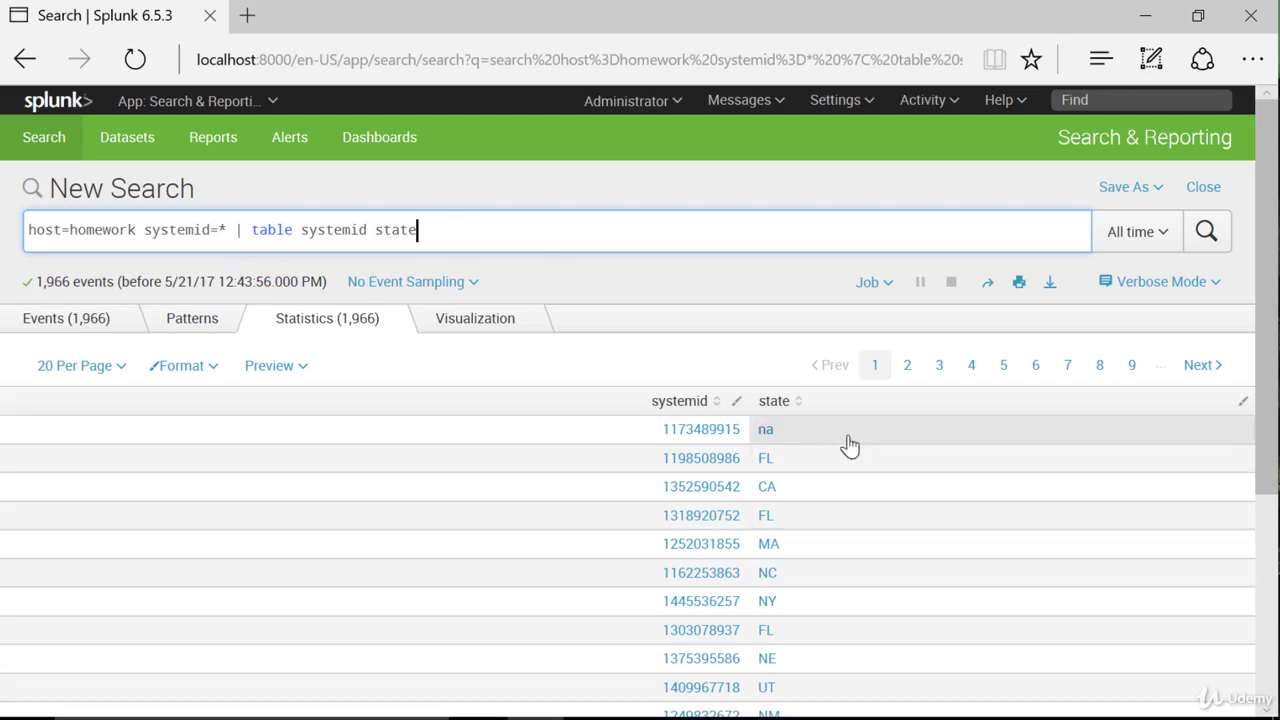
# - Look through the systemid and state table and rerun the search in Fast Mode
pyautogui.scroll(-4, 886, 563)
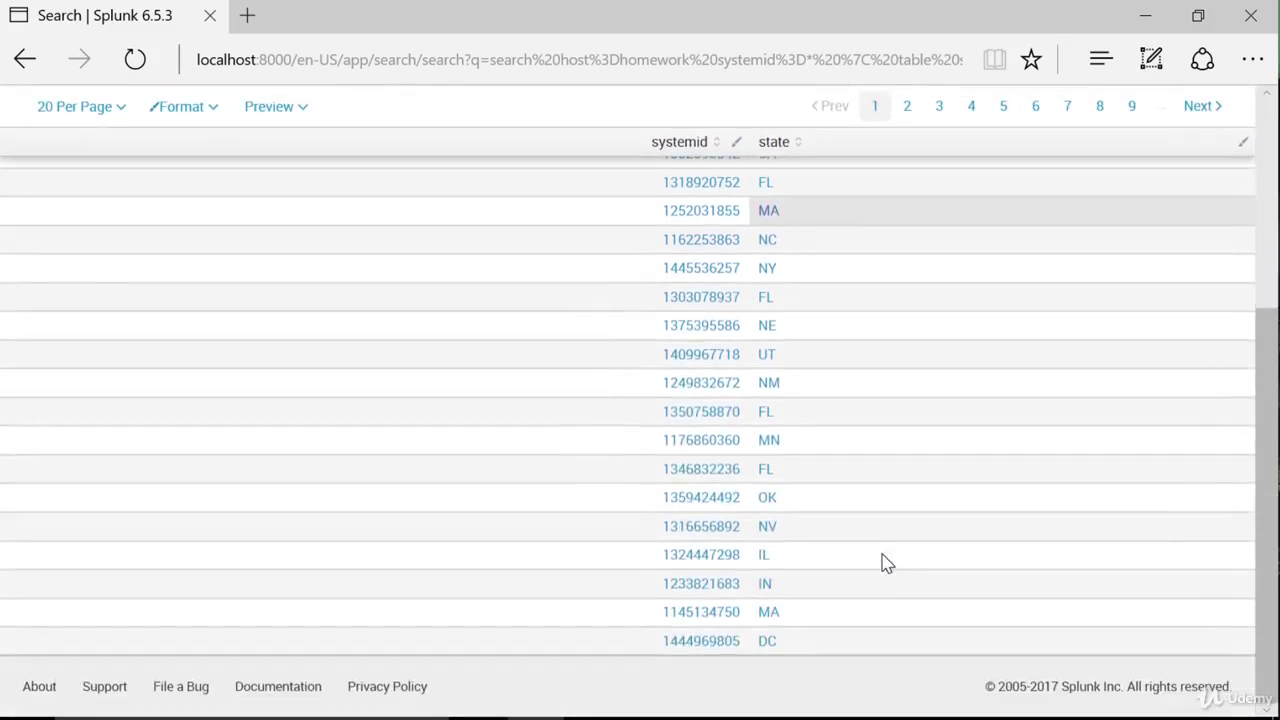
pyautogui.scroll(2, 886, 563)
pyautogui.scroll(2, 883, 563)
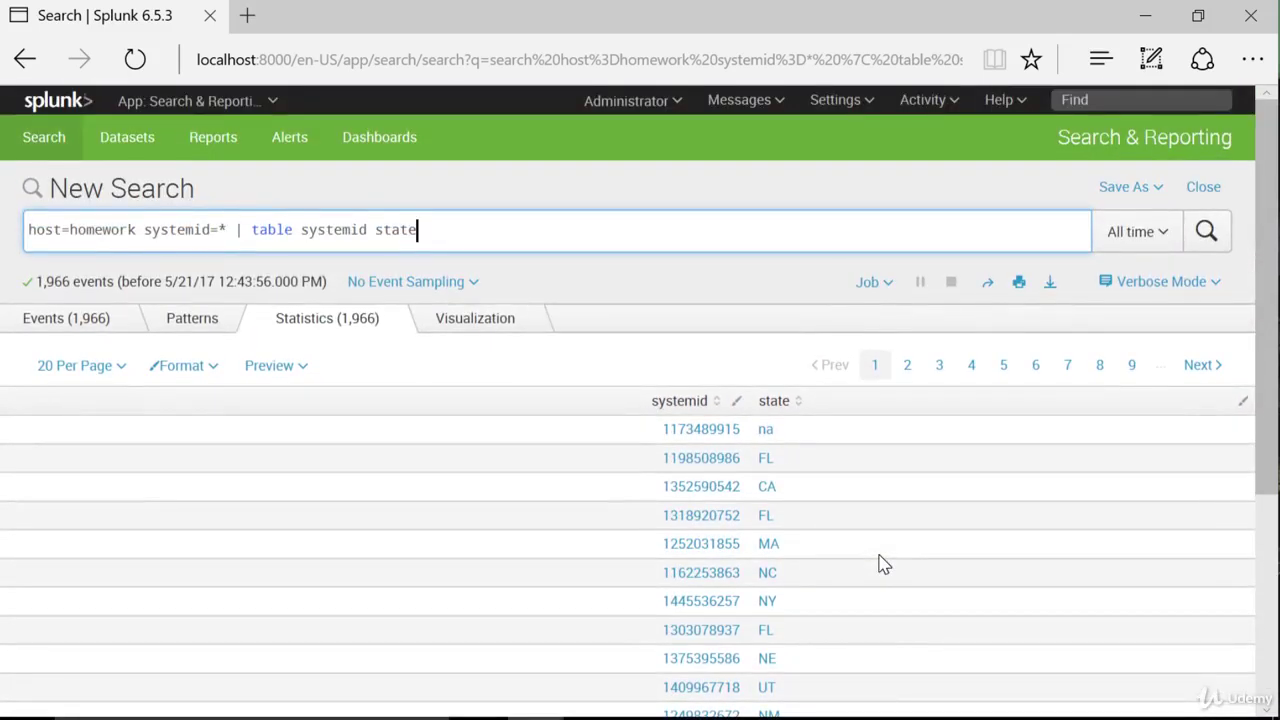
pyautogui.click(1190, 287)
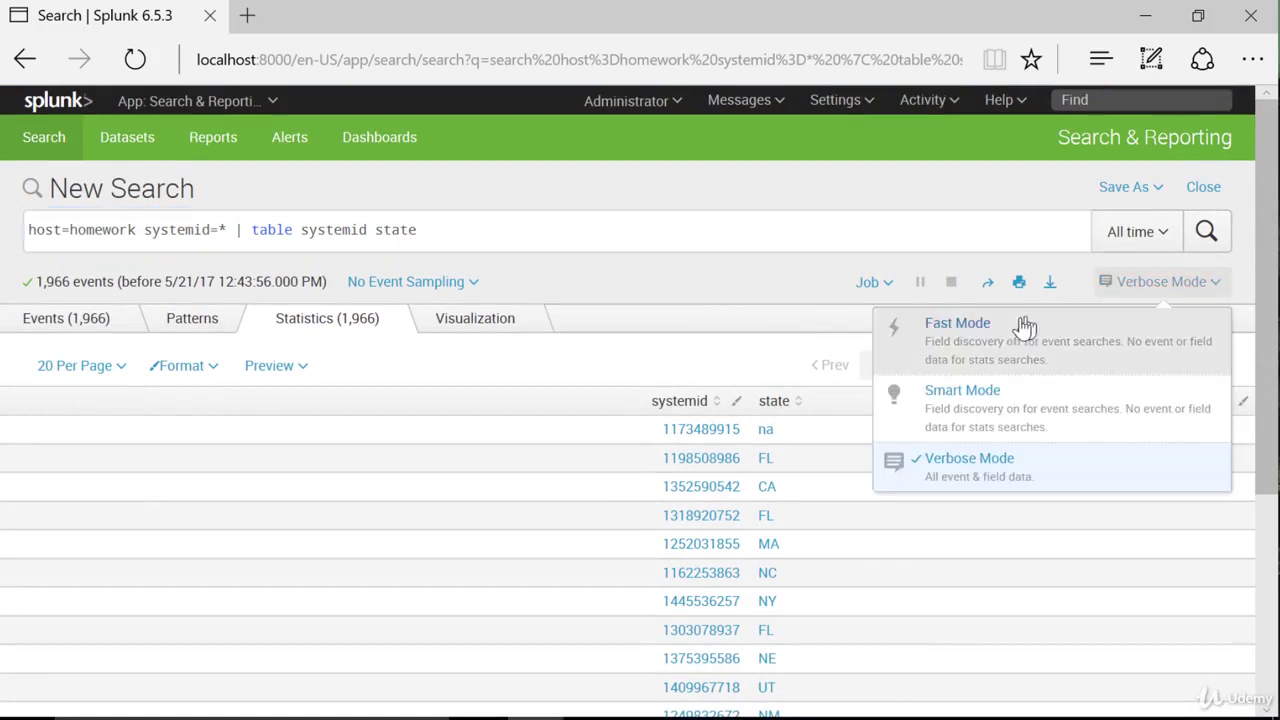
pyautogui.click(1000, 340)
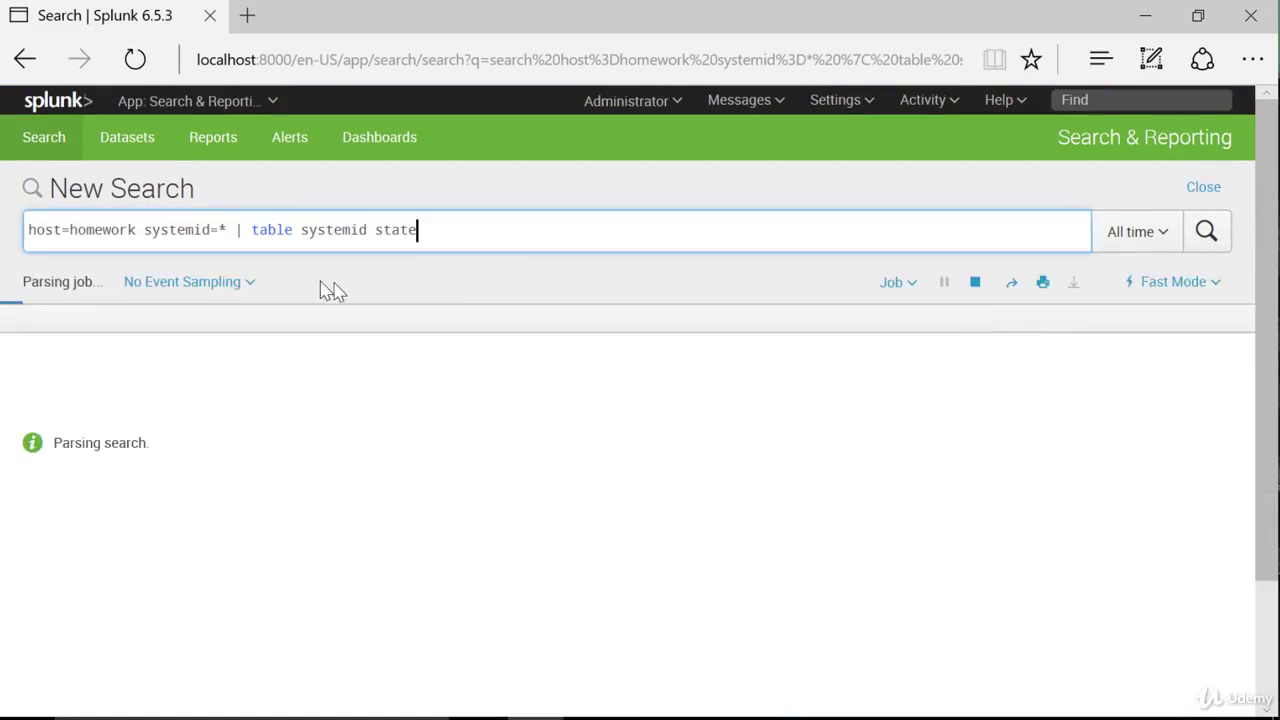